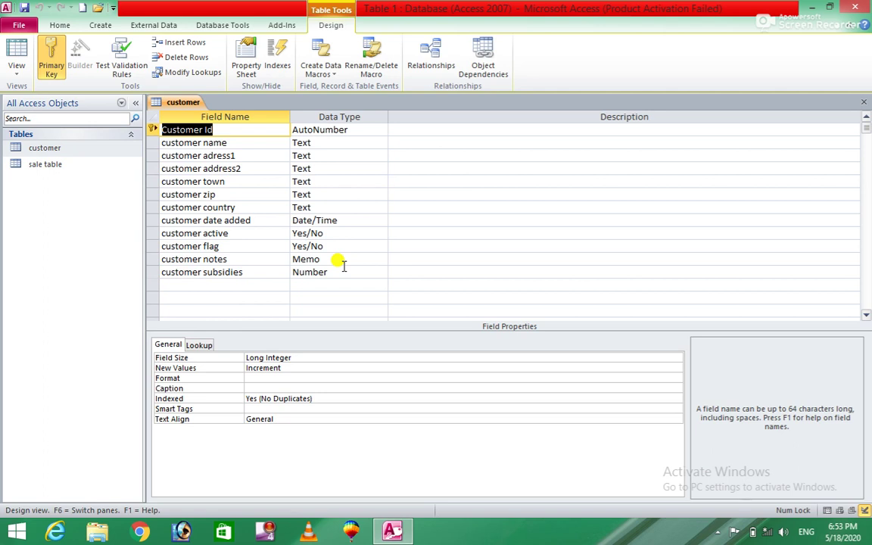
- Review the field properties of the customer table's fields, from Customer Id through customer subsidies
left_click(244, 143)
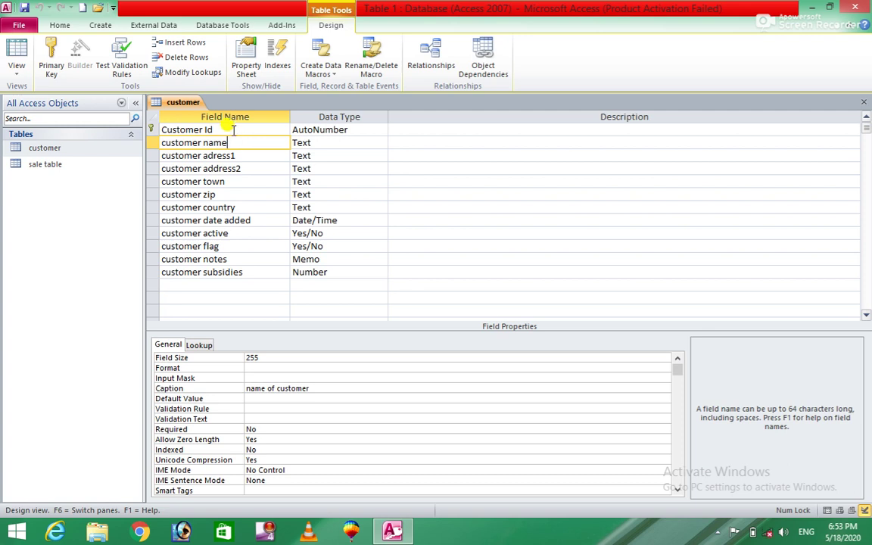
left_click(229, 130)
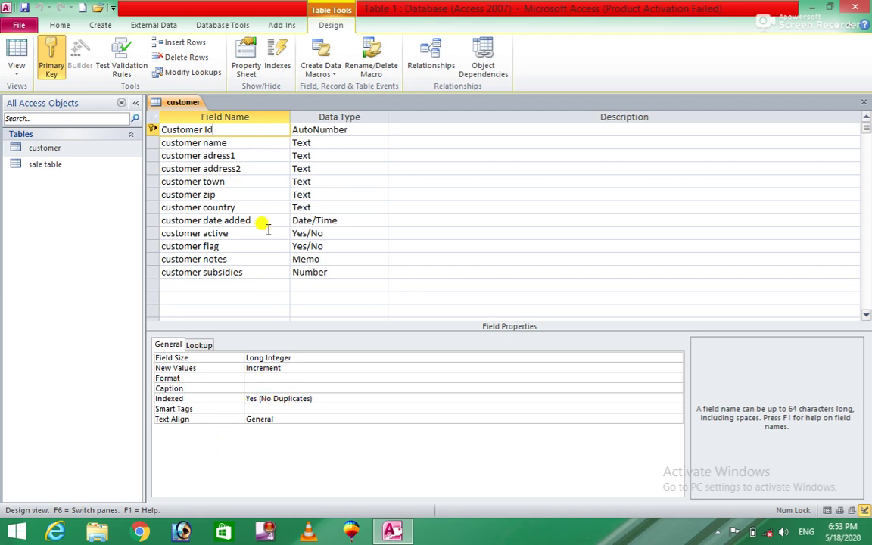
left_click(237, 141)
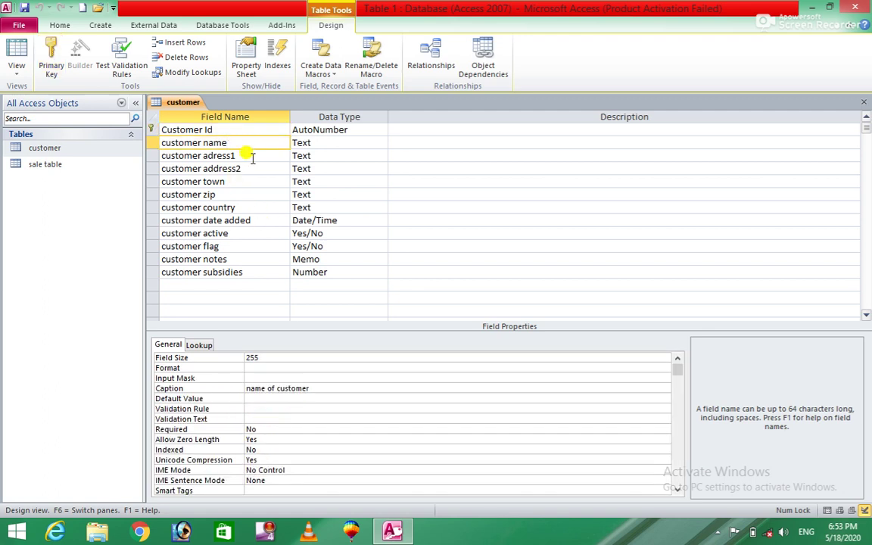
left_click(249, 158)
left_click(205, 170)
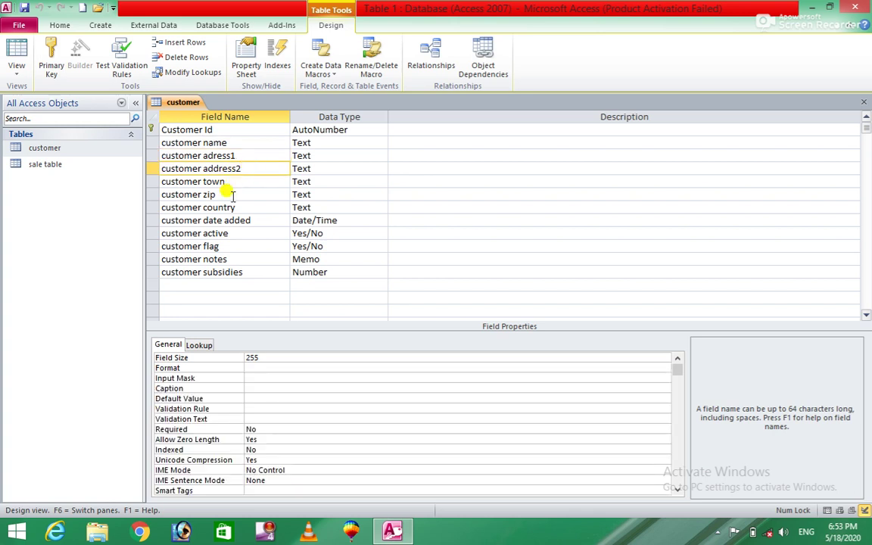
left_click(221, 195)
left_click(253, 220)
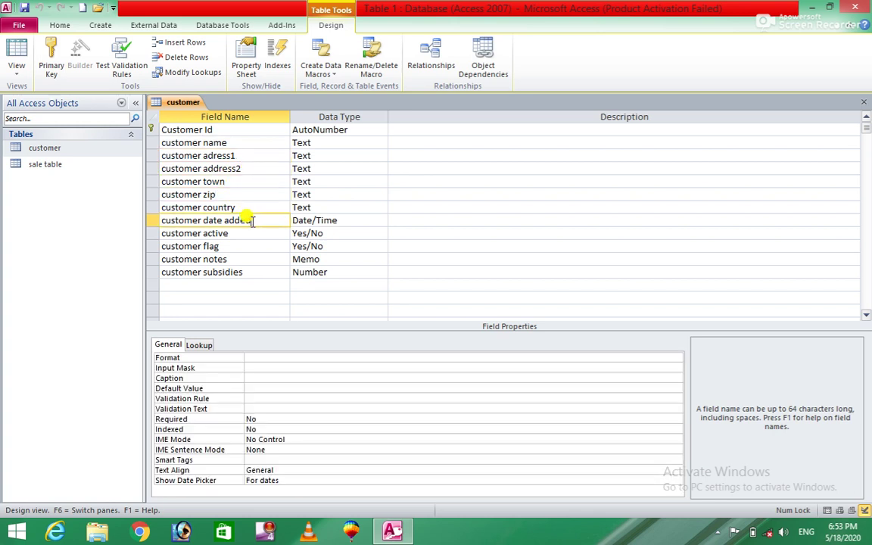
left_click(226, 235)
left_click(221, 247)
left_click(234, 259)
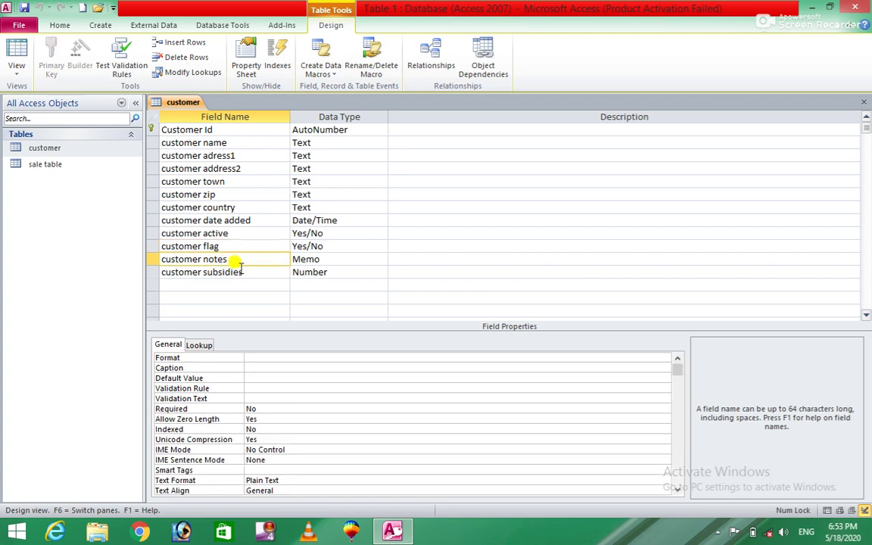
left_click(246, 273)
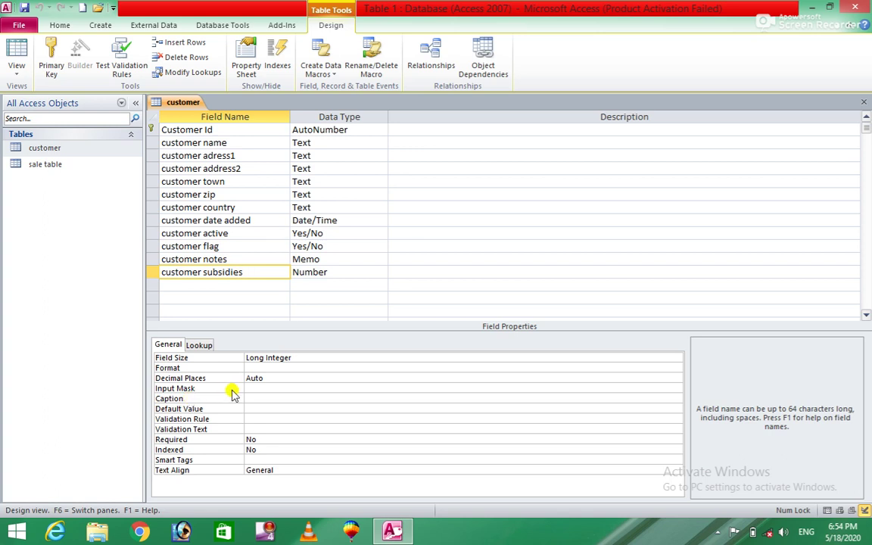
- Replace the caption of the customer name field with "name"
left_click(257, 144)
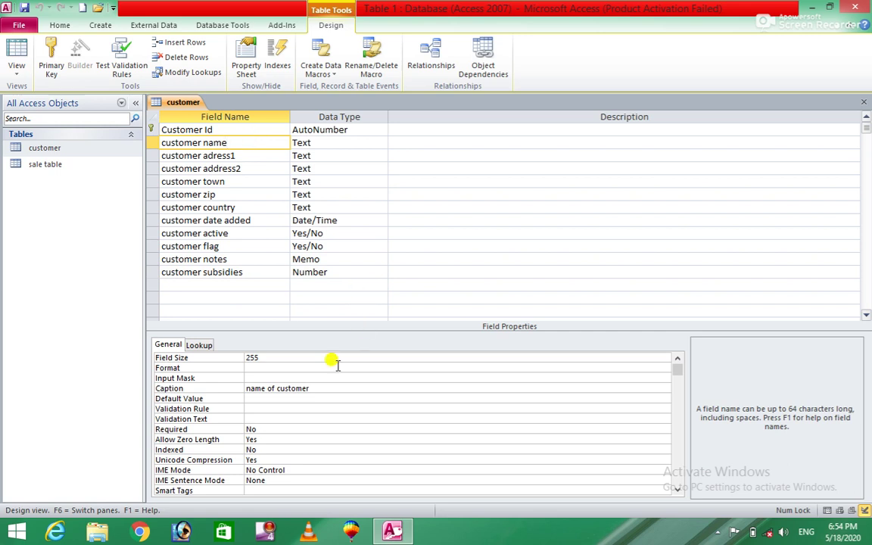
left_click(323, 389)
key("BackSpace")
key("BackSpace")
key("BackSpace")
key("BackSpace")
key("BackSpace")
key("BackSpace")
key("BackSpace")
key("BackSpace")
key("BackSpace")
key("BackSpace")
key("BackSpace")
key("BackSpace")
key("BackSpace")
key("BackSpace")
key("BackSpace")
key("BackSpace")
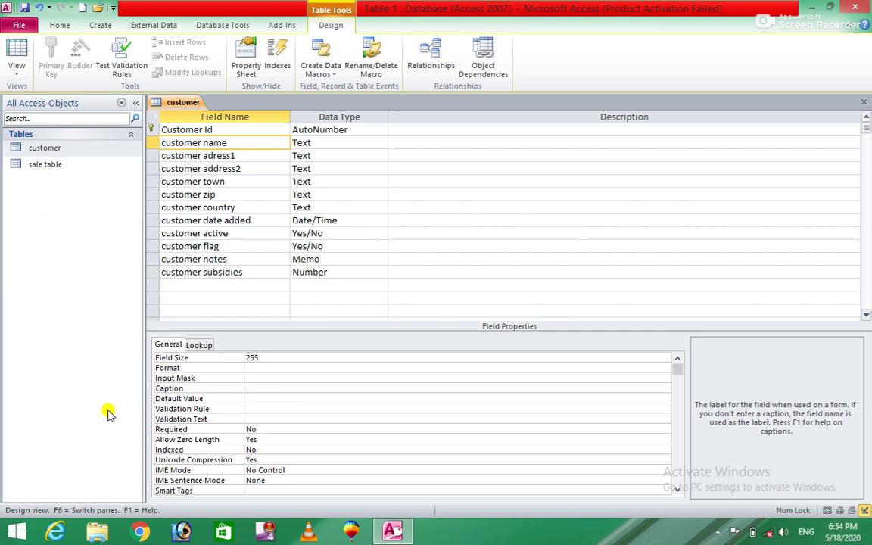
type("name of")
key("BackSpace")
key("BackSpace")
key("BackSpace")
key("BackSpace")
- Clear the caption of the customer adress1 field and re-enter it as "Address"
left_click(245, 155)
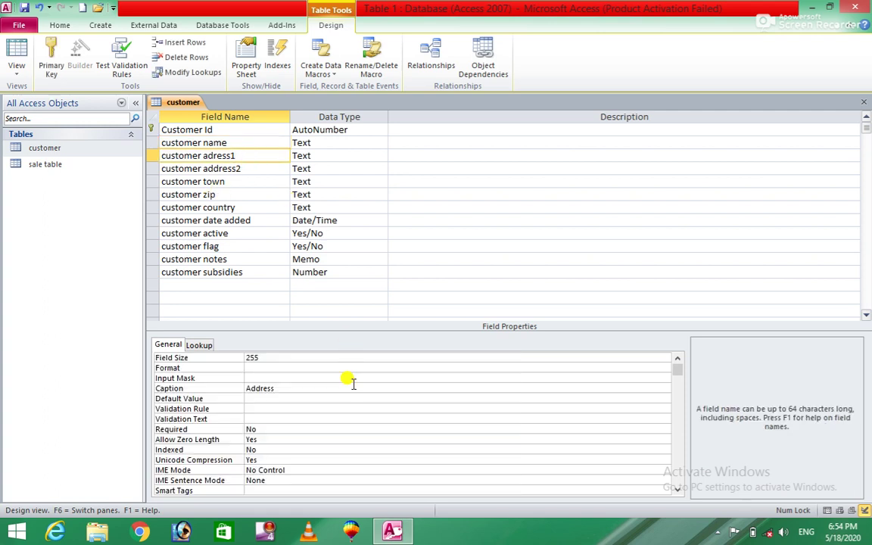
left_click(287, 397)
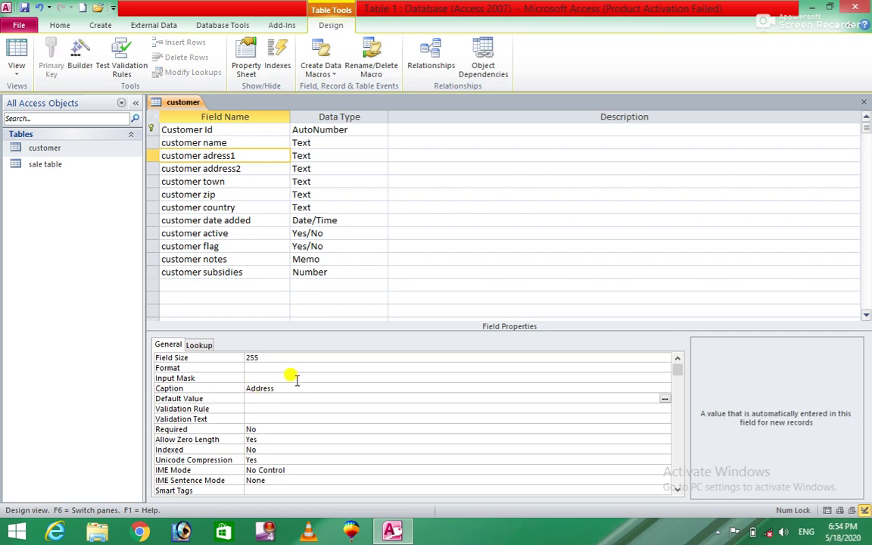
left_click(206, 388)
key("Delete")
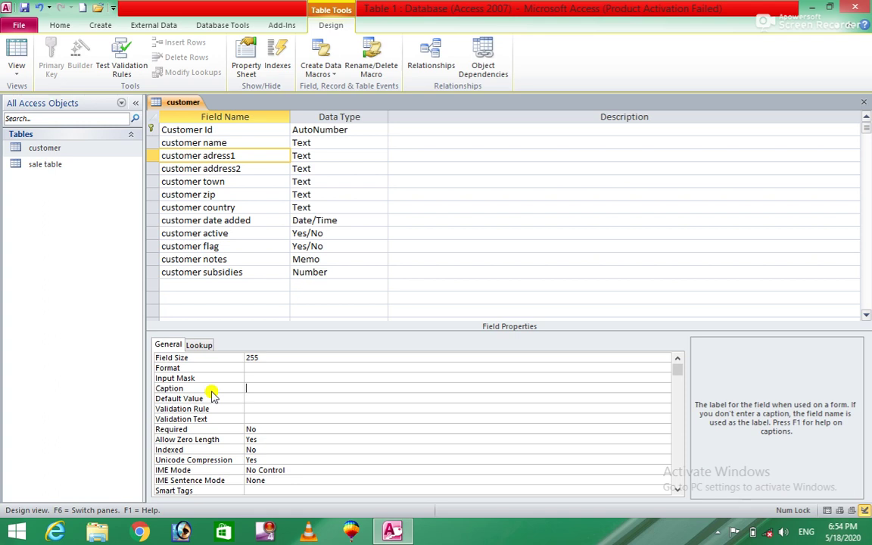
type("A")
type("dress")
key("BackSpace")
key("BackSpace")
key("BackSpace")
type("dress")
- Clear the caption of the customer zip field and re-enter it as "Zip"
left_click(232, 194)
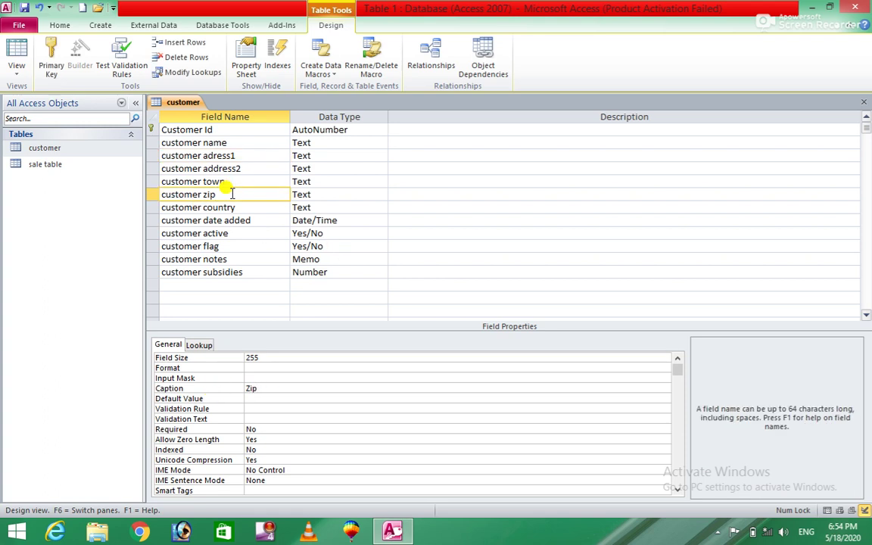
left_click(254, 388)
key("BackSpace")
key("BackSpace")
key("BackSpace")
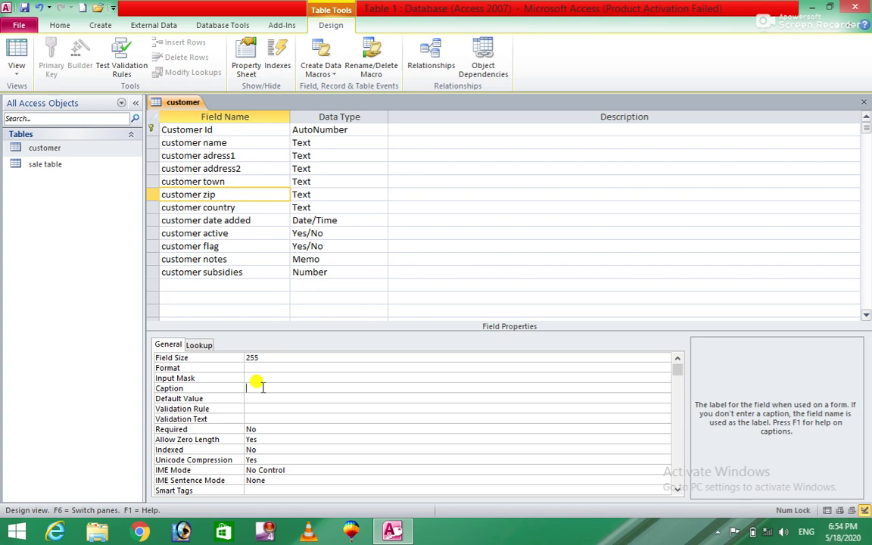
type("Zip")
- Replace the caption of the customer country field with "Country"
left_click(231, 206)
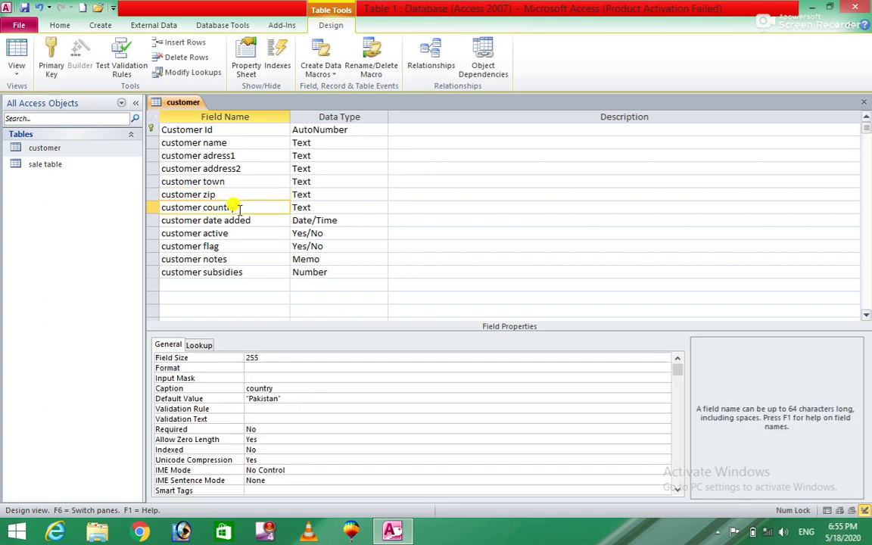
left_click(288, 387)
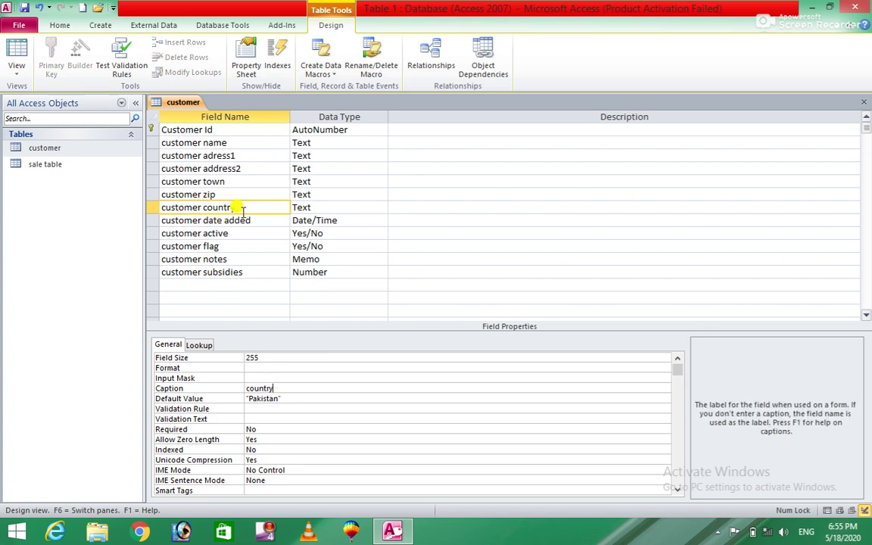
left_click(216, 389)
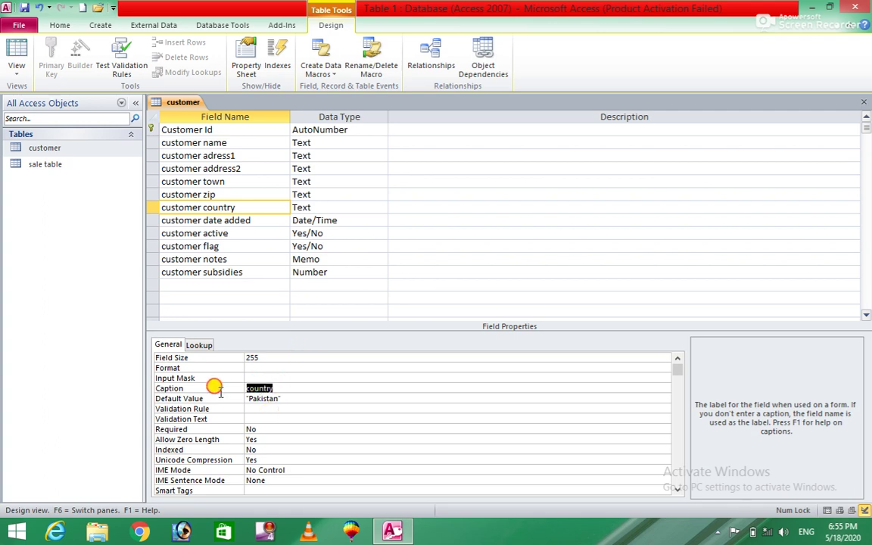
key("Delete")
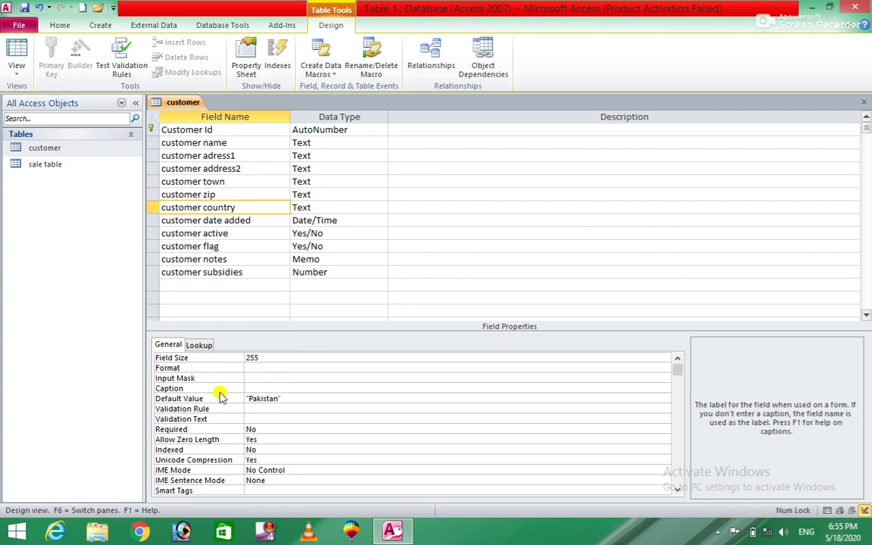
type("Cout")
key("BackSpace")
type("ntry")
- Examine the captions of the customer flag, customer notes, customer subsidies and customer adress1 fields
left_click(226, 247)
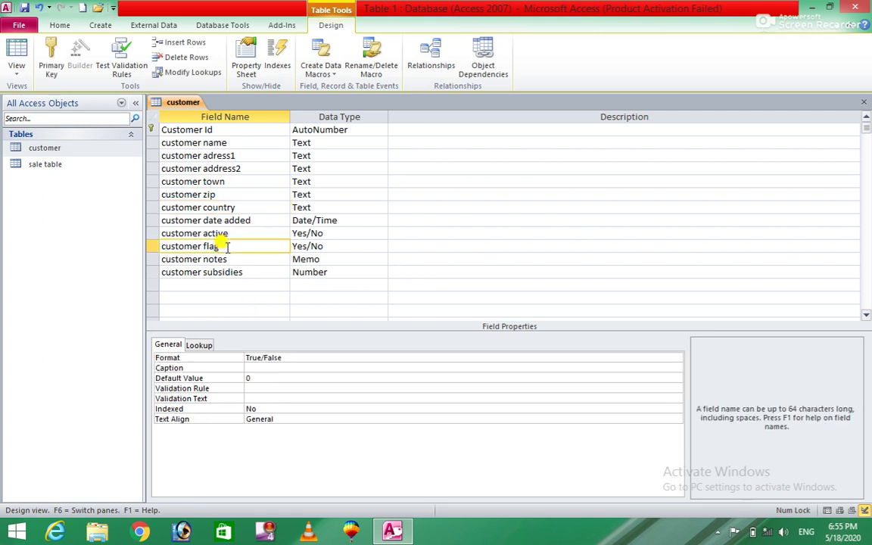
left_click(252, 367)
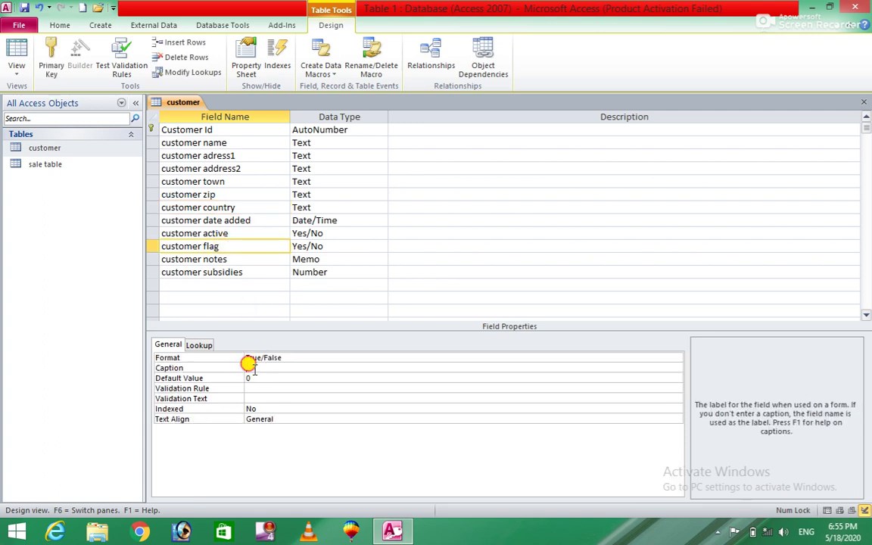
left_click(235, 258)
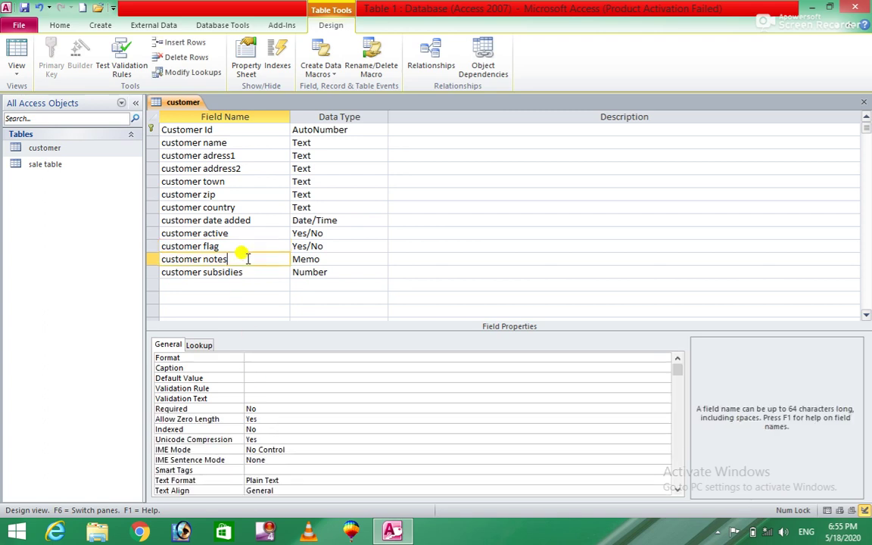
left_click(266, 368)
left_click(253, 273)
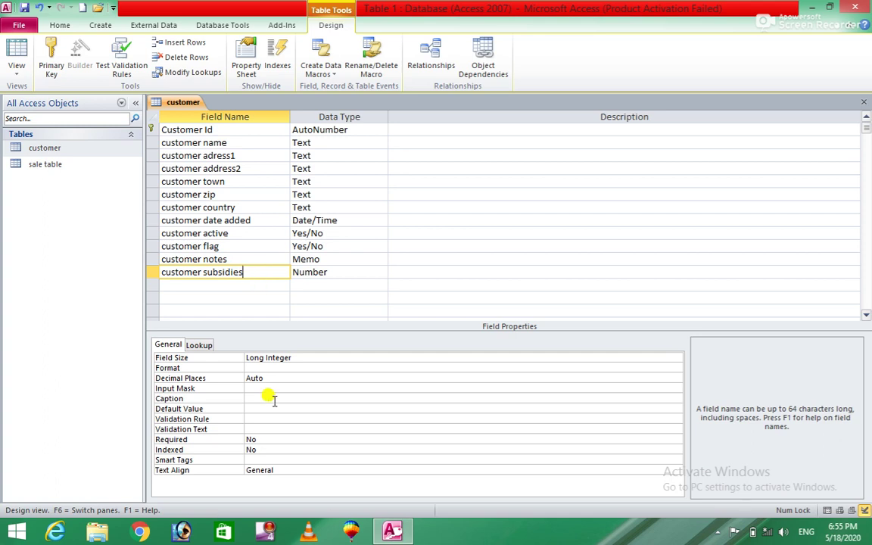
left_click(252, 155)
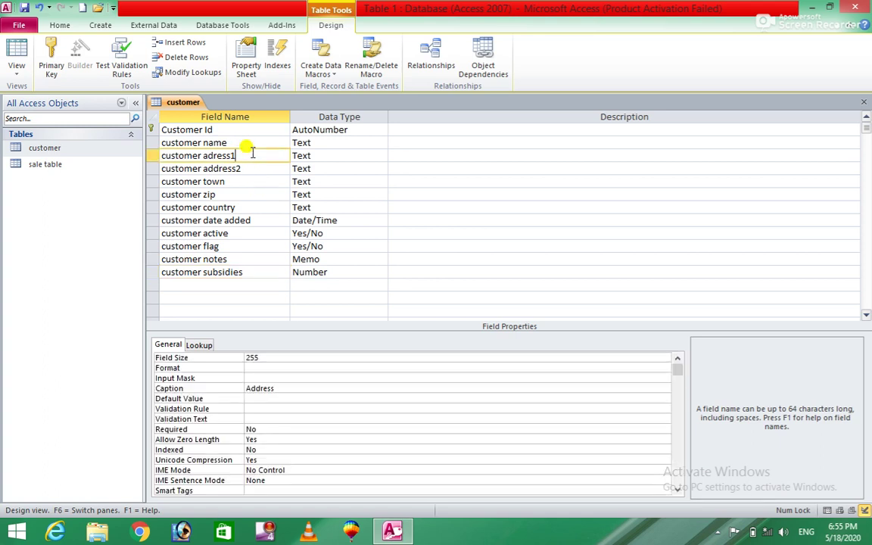
- Close the customer table with its design changes saved, and reopen it as a datasheet to check the column captions
left_click(865, 102)
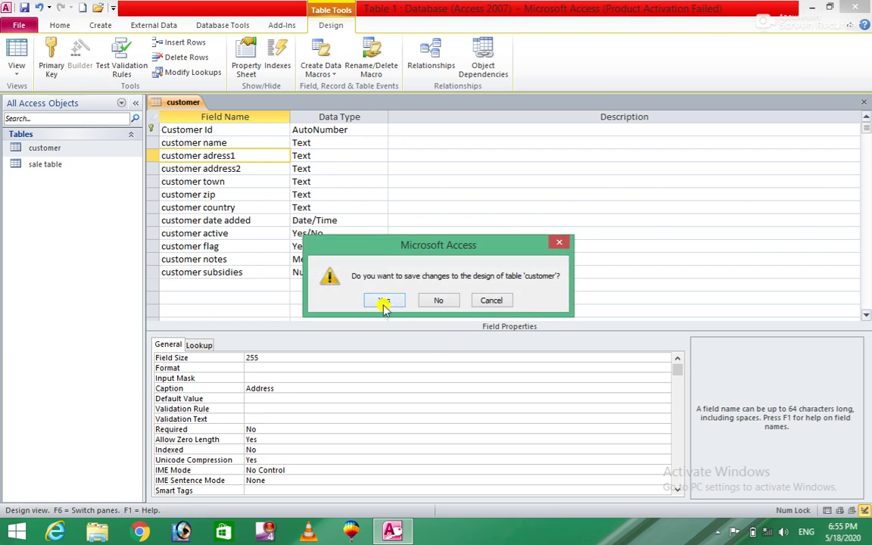
left_click(385, 302)
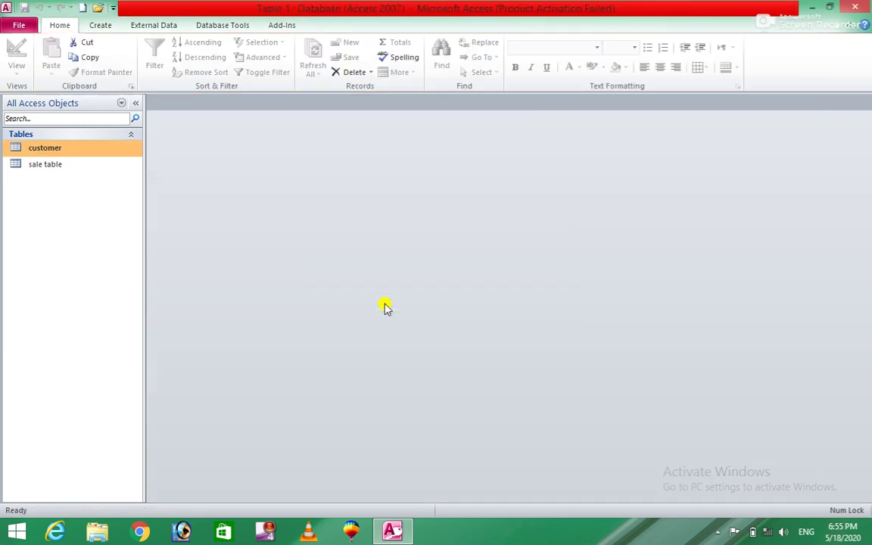
double_click(79, 151)
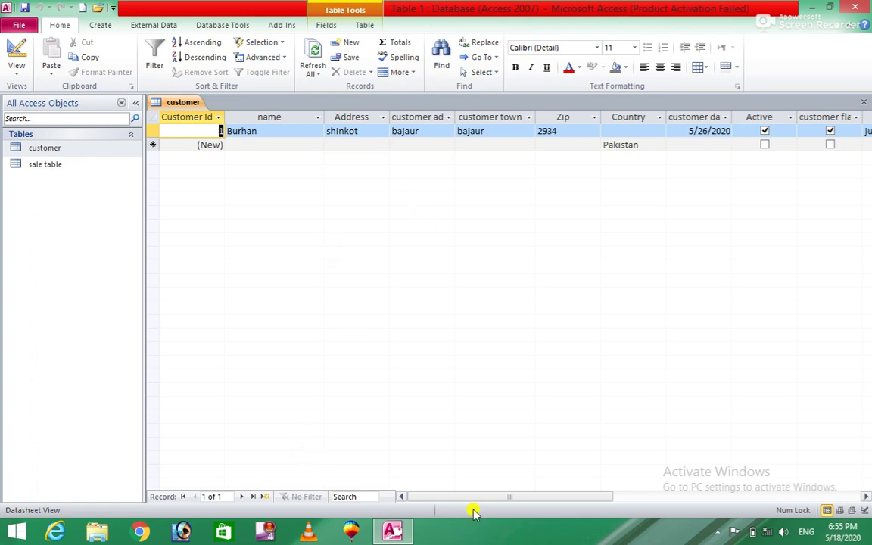
mouse_move(469, 500)
left_mouse_down()
mouse_move(567, 496)
mouse_move(469, 497)
left_mouse_up()
left_click(636, 117)
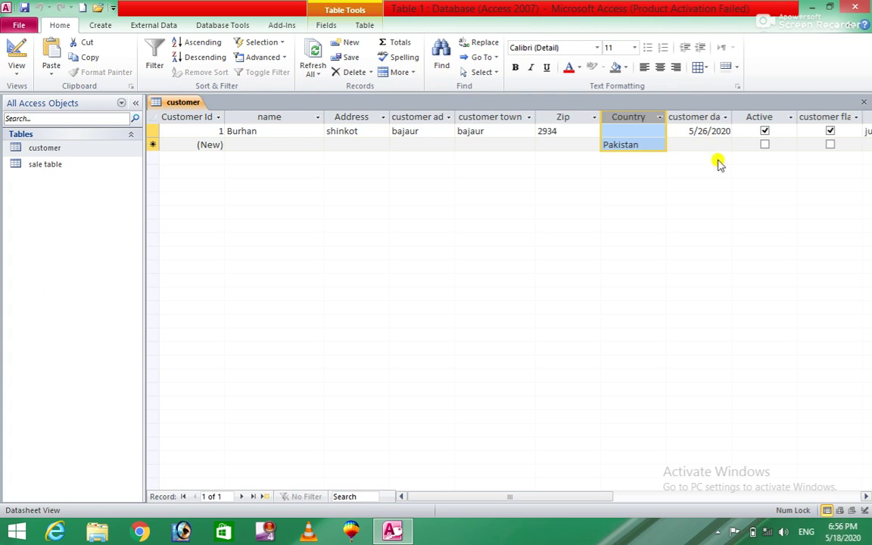
left_click_drag(517, 498, 467, 507)
- Reopen the customer table's design and re-enter "Pakistan" as the default value of the customer country field
right_click(86, 150)
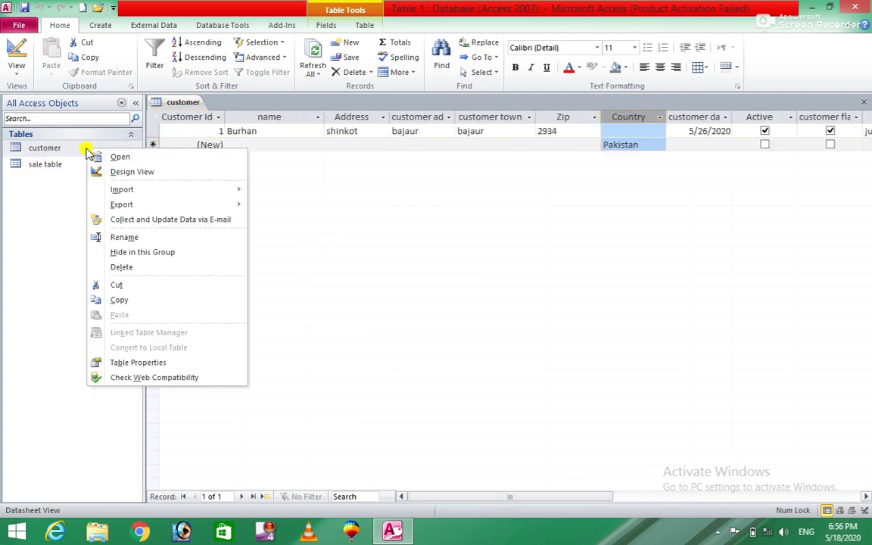
left_click(125, 172)
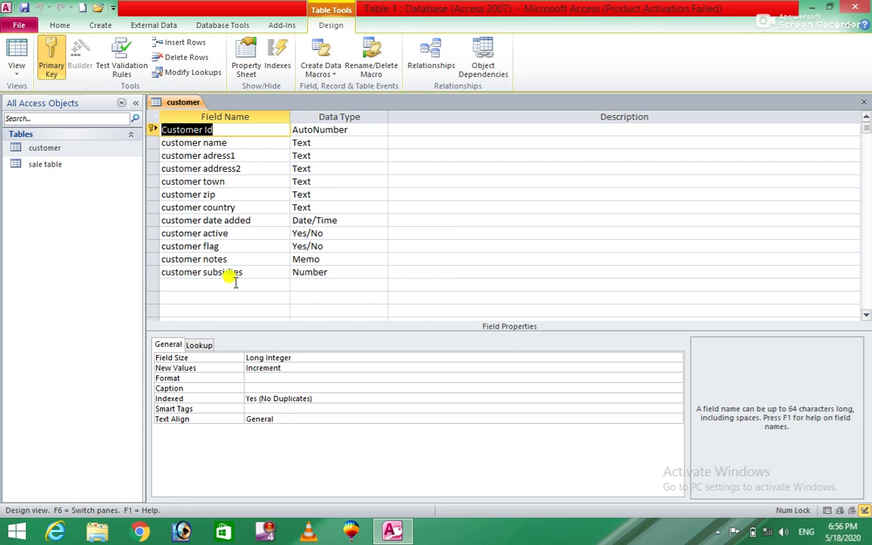
left_click(241, 168)
left_click(241, 205)
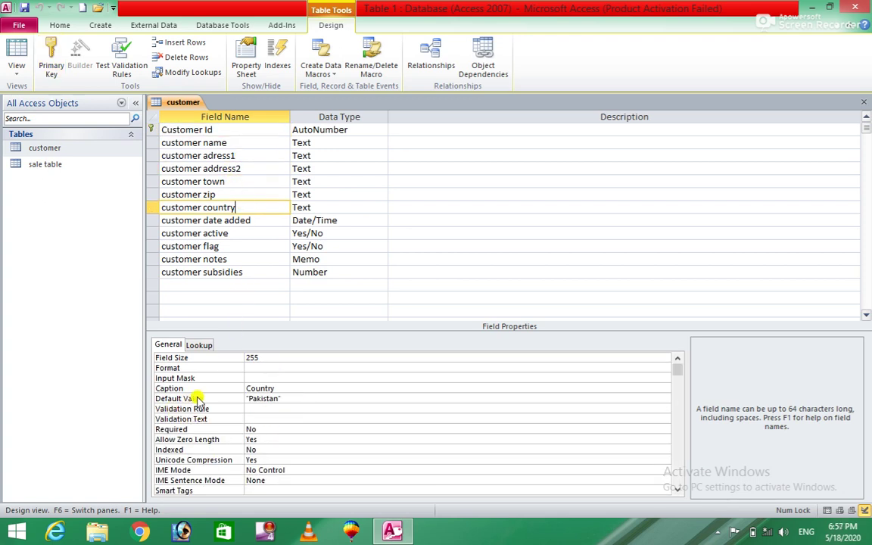
left_click(303, 396)
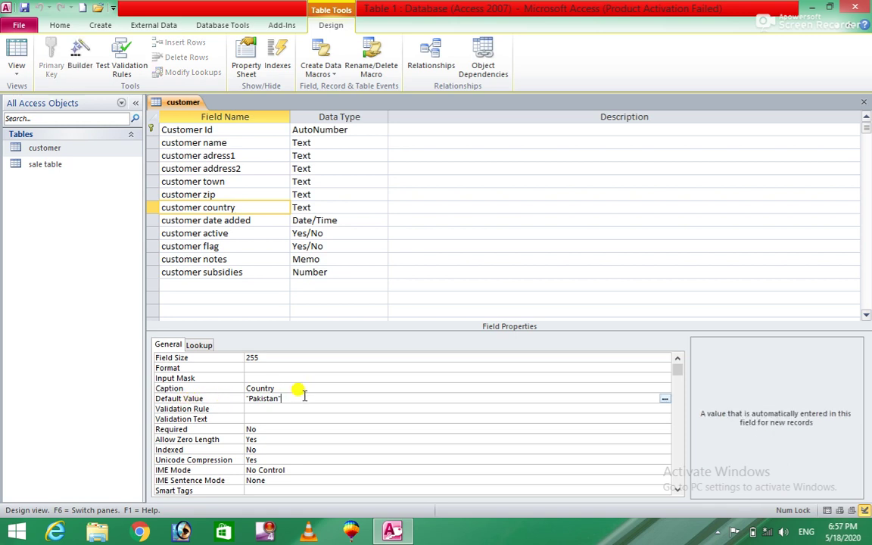
key("BackSpace")
key("BackSpace")
key("BackSpace")
key("BackSpace")
key("BackSpace")
key("BackSpace")
key("BackSpace")
key("BackSpace")
key("BackSpace")
key("BackSpace")
type("Pakistan")
left_click(264, 409)
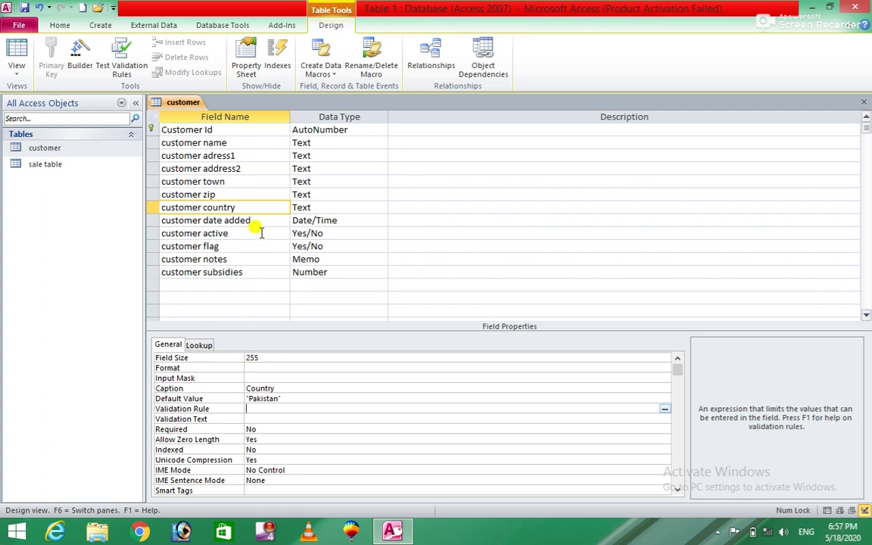
- Give the customer subsidies field the validation rule <=15 and the validation text "Please enter the correct value"
left_click(247, 207)
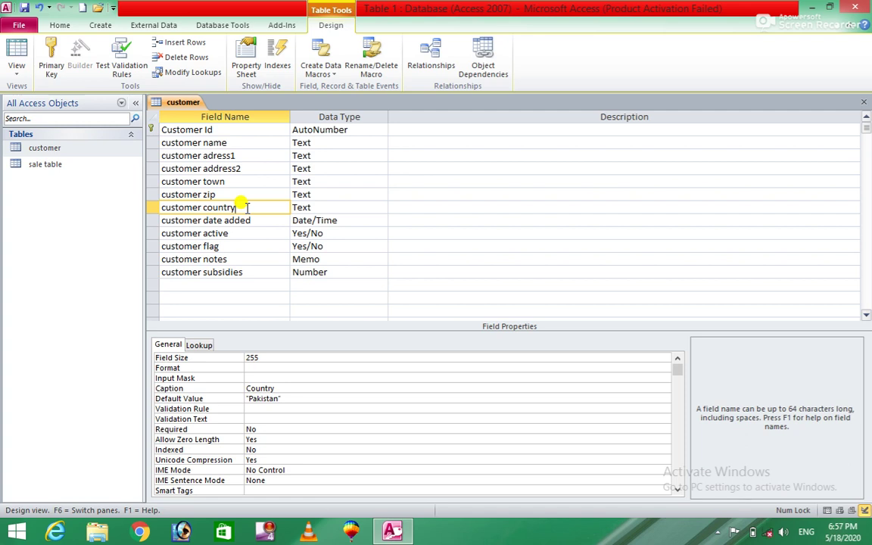
left_click(258, 409)
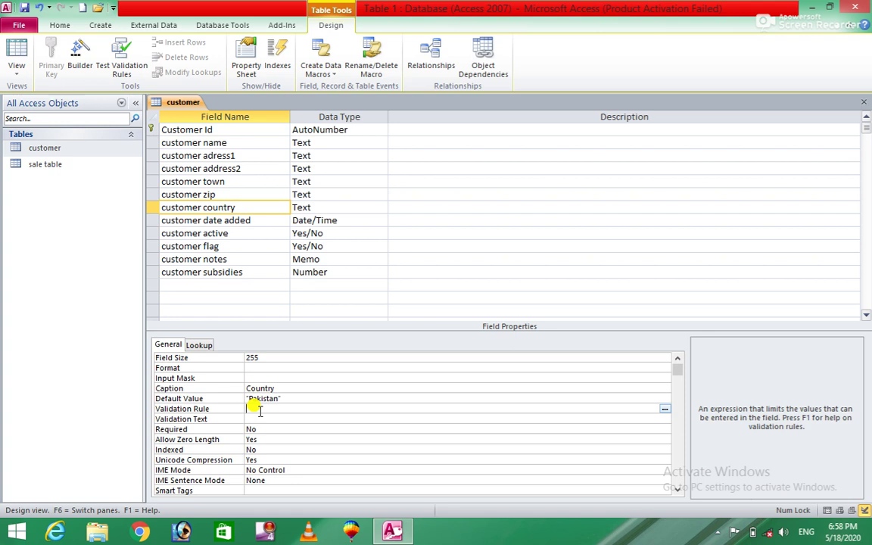
left_click(244, 273)
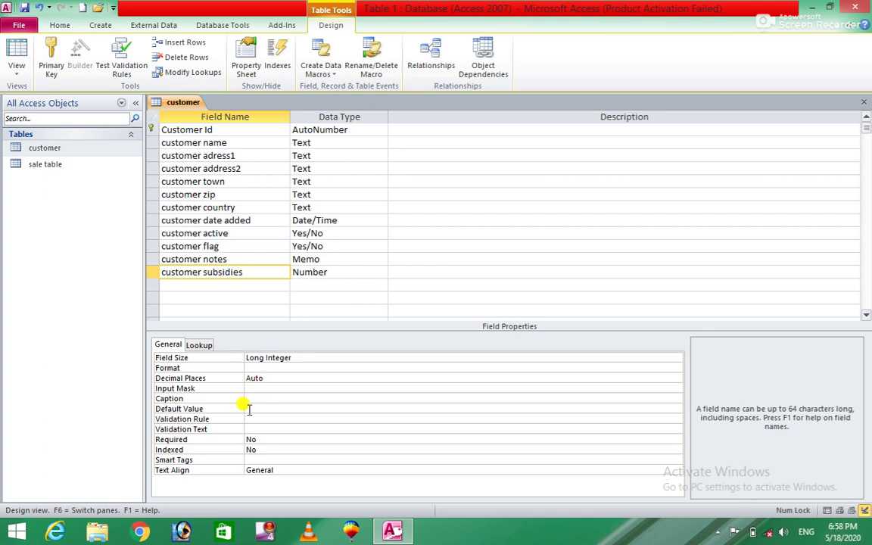
left_click(243, 409)
left_click(256, 419)
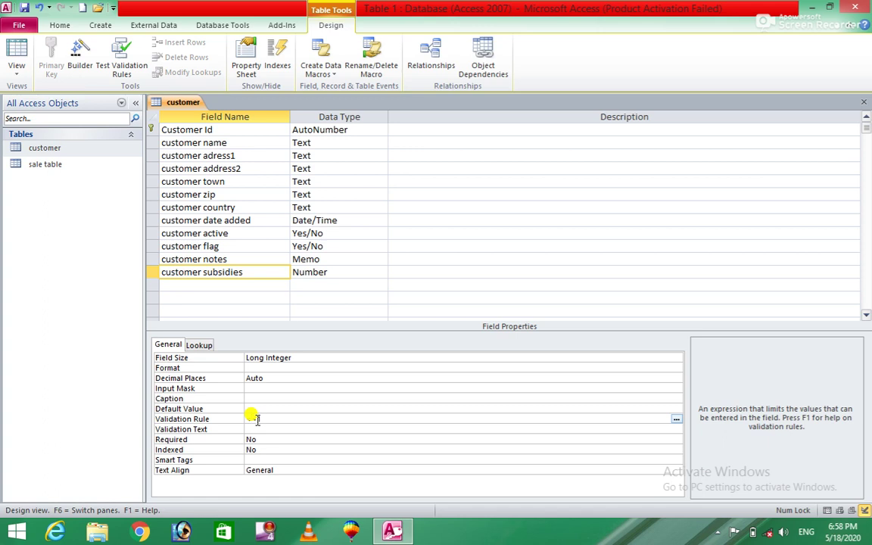
type("5")
left_click(253, 428)
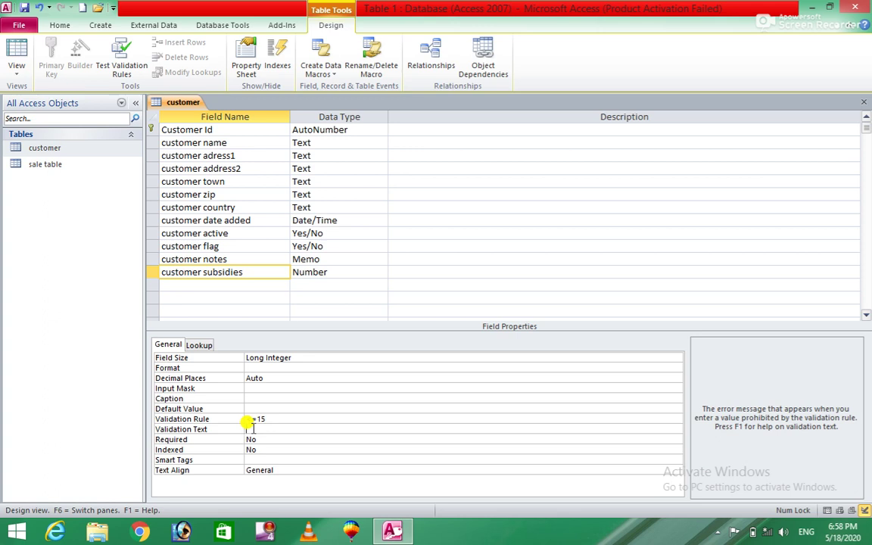
type("Please enter the correct value")
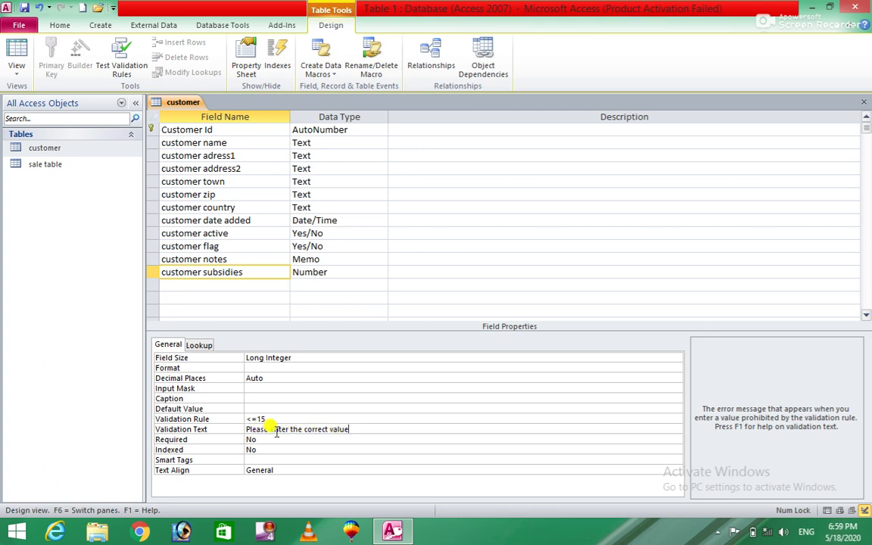
- Close the customer table with its design saved, keep the <=15 rule despite the existing data, and reopen the table as a datasheet
left_click(865, 103)
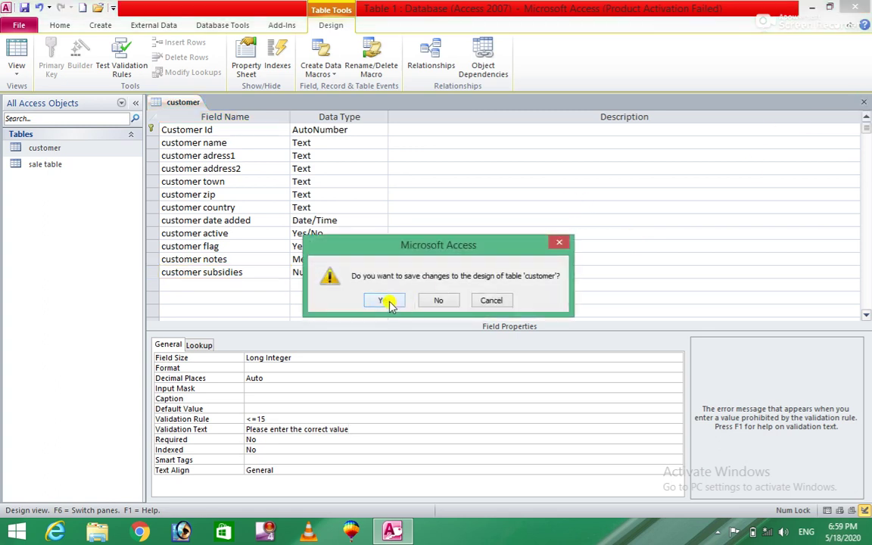
left_click(388, 303)
left_click(388, 303)
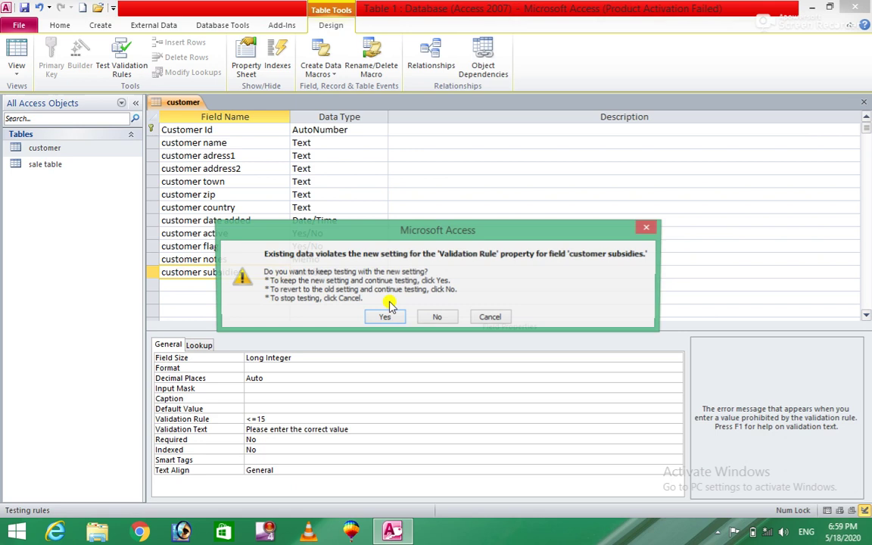
left_click(387, 318)
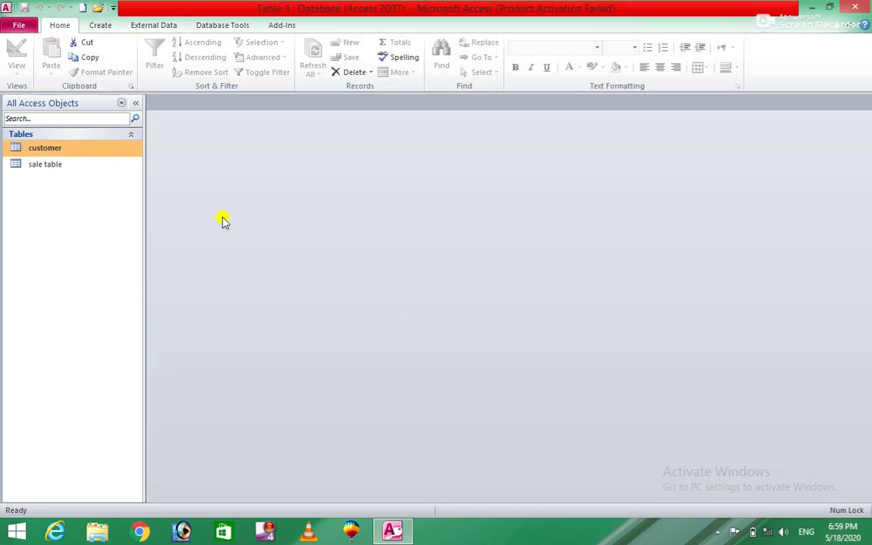
double_click(87, 151)
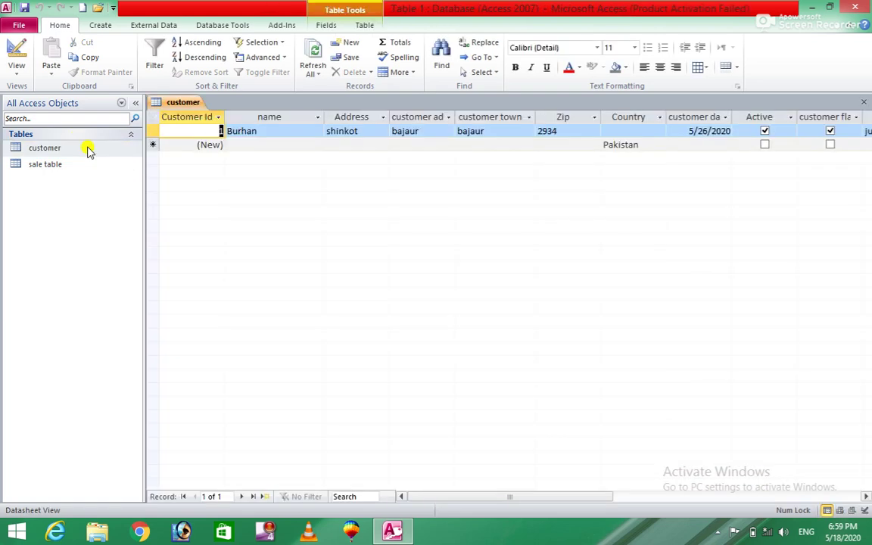
- Enter "pakistan" as the country of the first customer record
left_click_drag(450, 496, 533, 491)
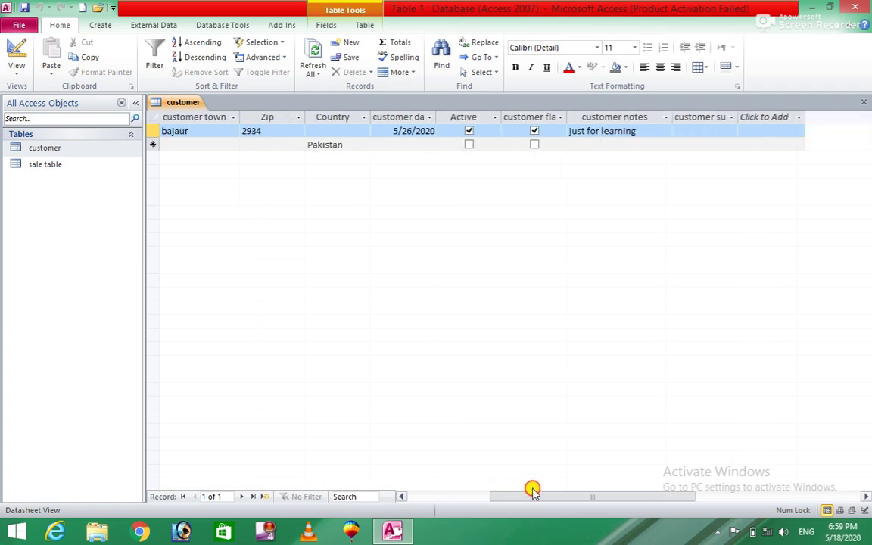
left_click(325, 131)
type("p")
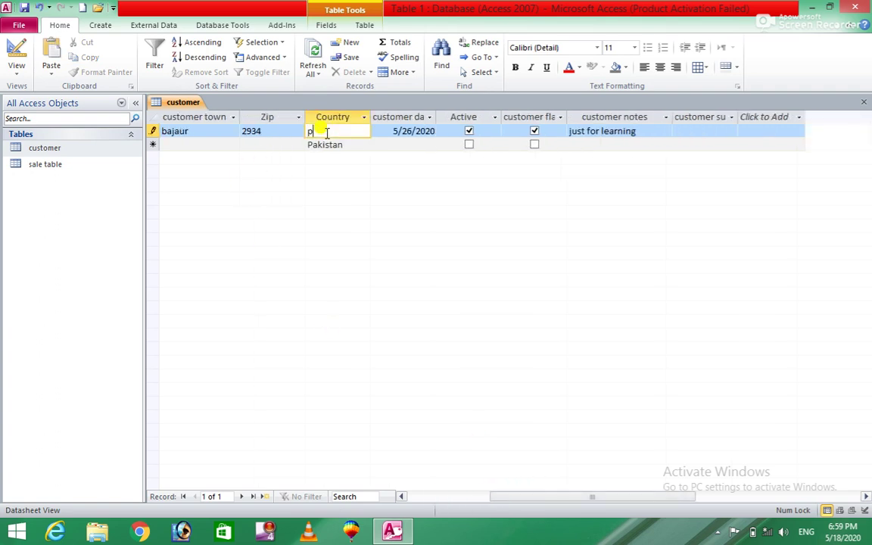
type("akistan")
key("BackSpace")
key("BackSpace")
key("BackSpace")
key("BackSpace")
key("BackSpace")
key("BackSpace")
type("kistan")
- Enter 10 as the customer subsidies value of the first record and commit the record
left_click(696, 130)
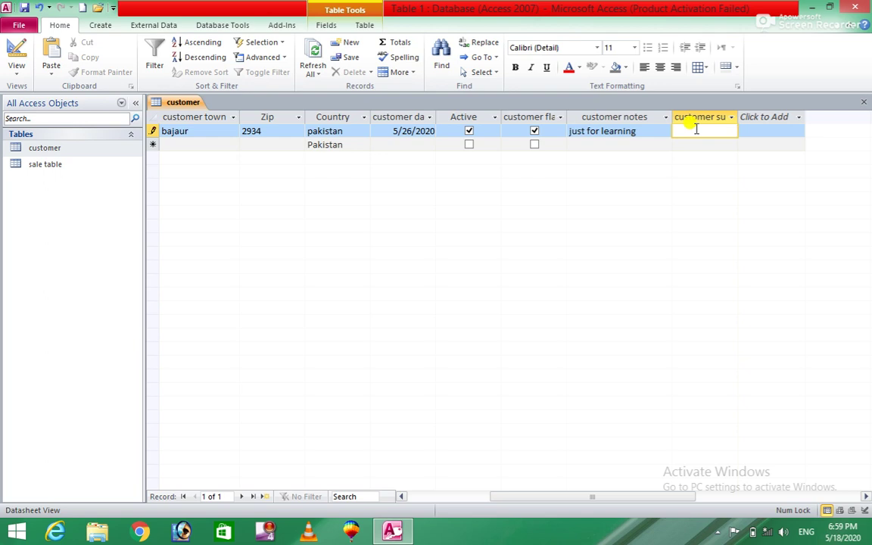
type("10")
key("Return")
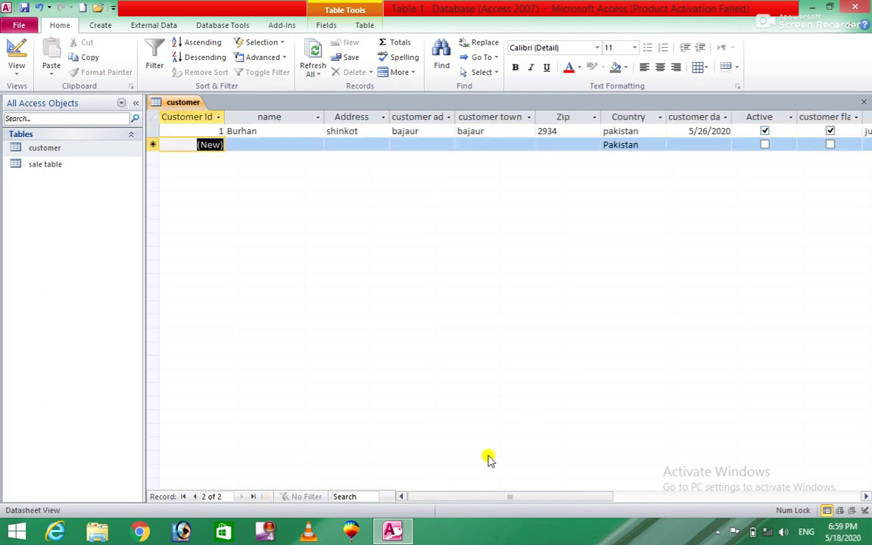
- Replace the first record's customer subsidies value with 15 to test the limit of the validation rule
left_click_drag(477, 494, 575, 502)
left_click(642, 131)
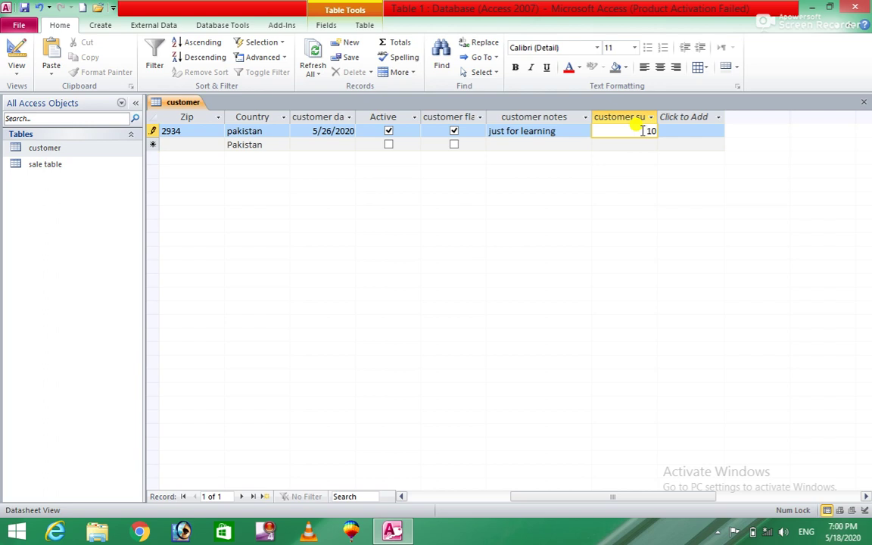
left_click_drag(642, 131, 661, 133)
key("BackSpace")
type("1")
key("Tab")
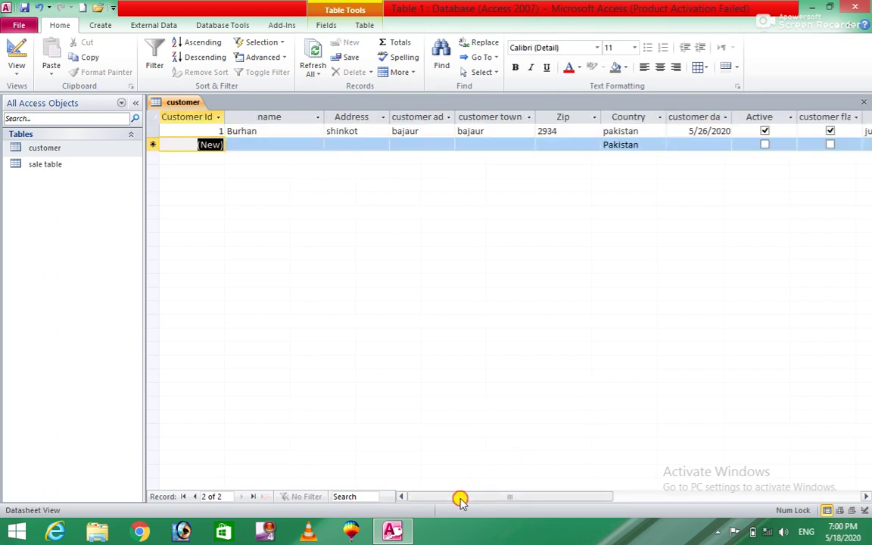
- Try 20 as the first record's customer subsidies value, dismiss the validation message and clear the cell
left_click_drag(460, 497, 603, 494)
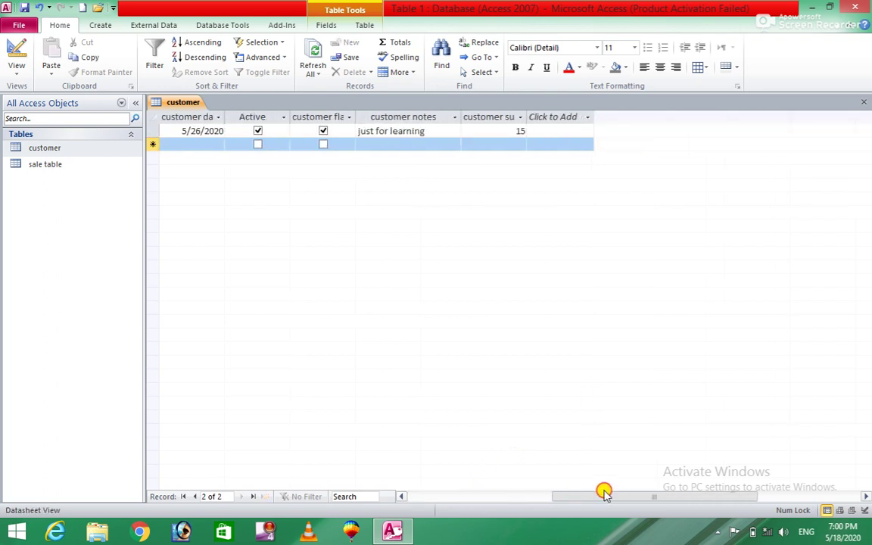
double_click(511, 131)
key("Delete")
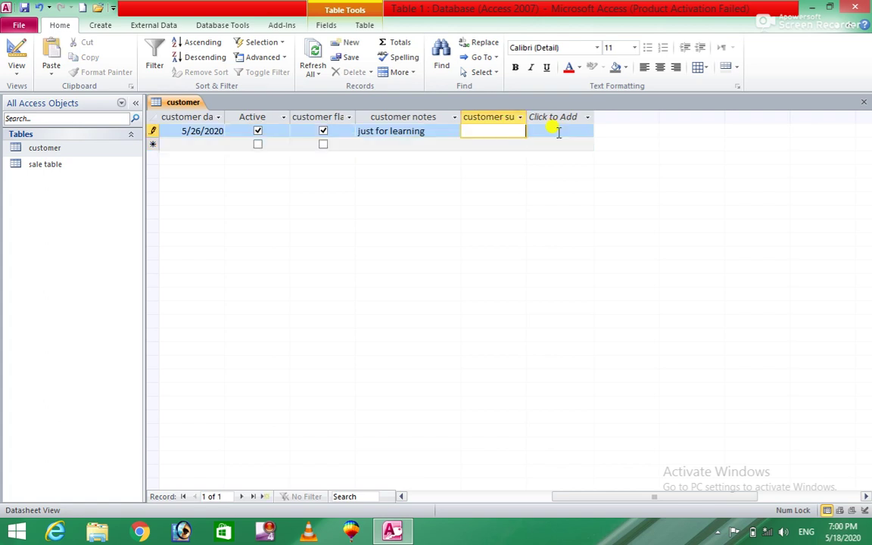
type("20")
left_click(559, 132)
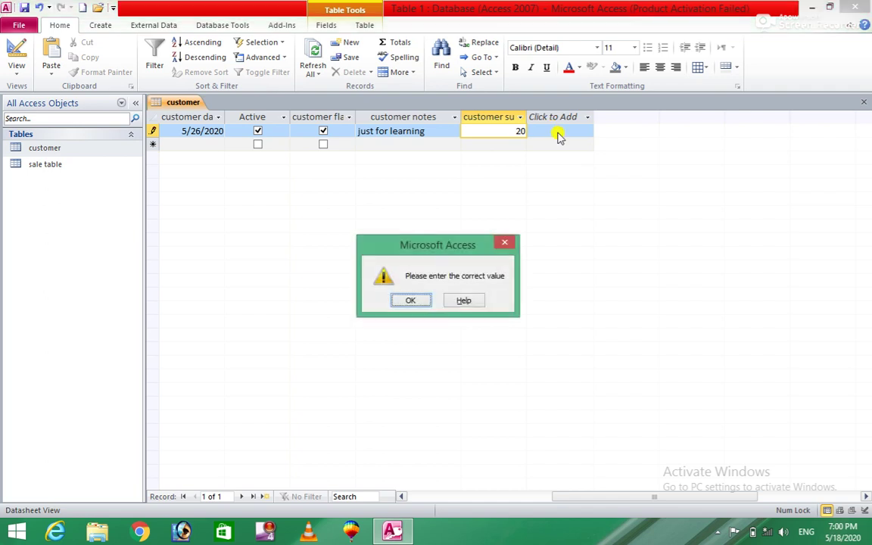
left_click(415, 300)
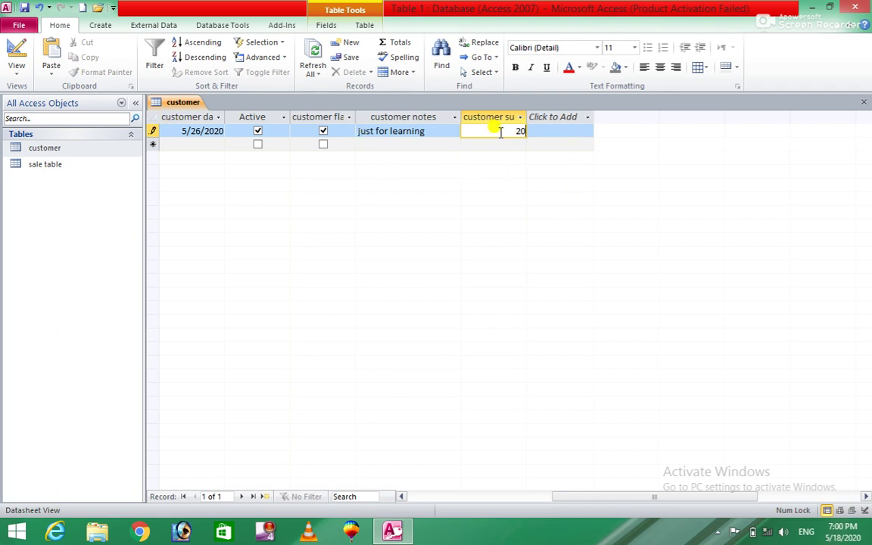
left_click(506, 130)
double_click(519, 131)
key("Delete")
- Reopen the customer table's design and change the customer subsidies validation rule to >=15
right_click(101, 150)
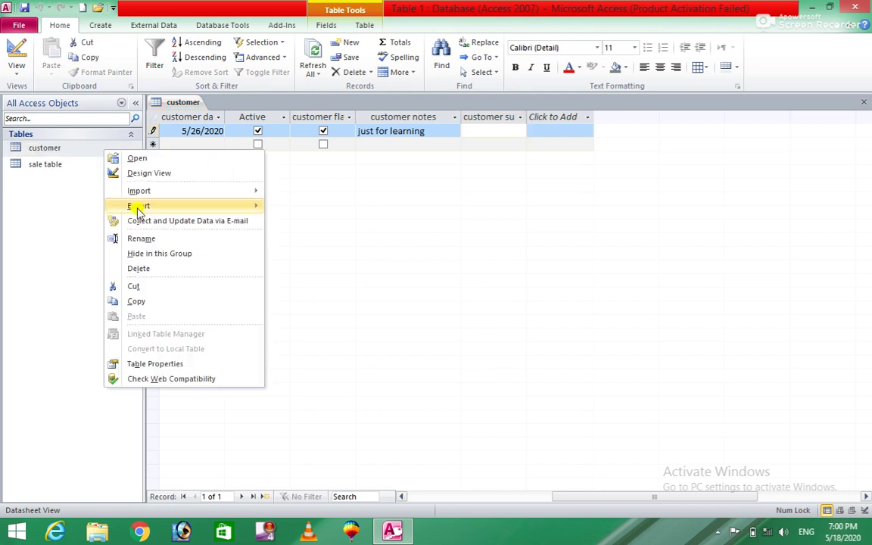
left_click(172, 174)
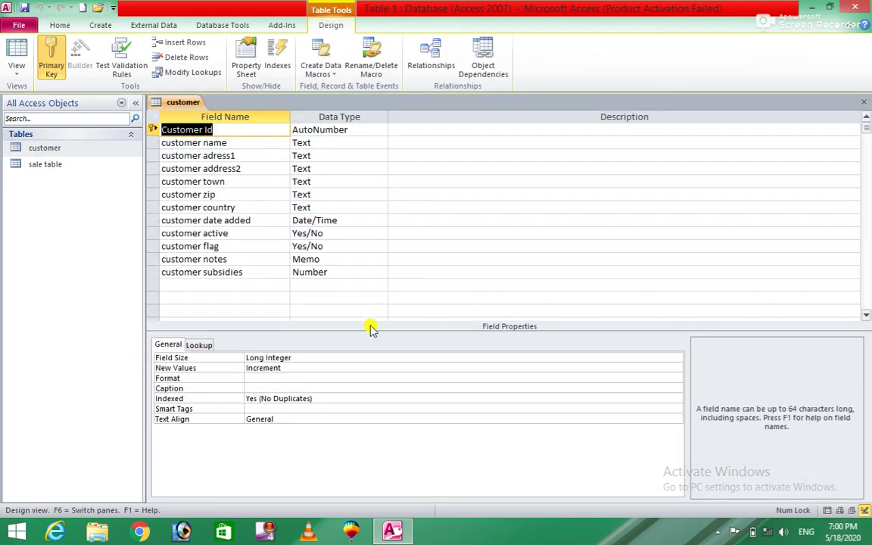
left_click(239, 272)
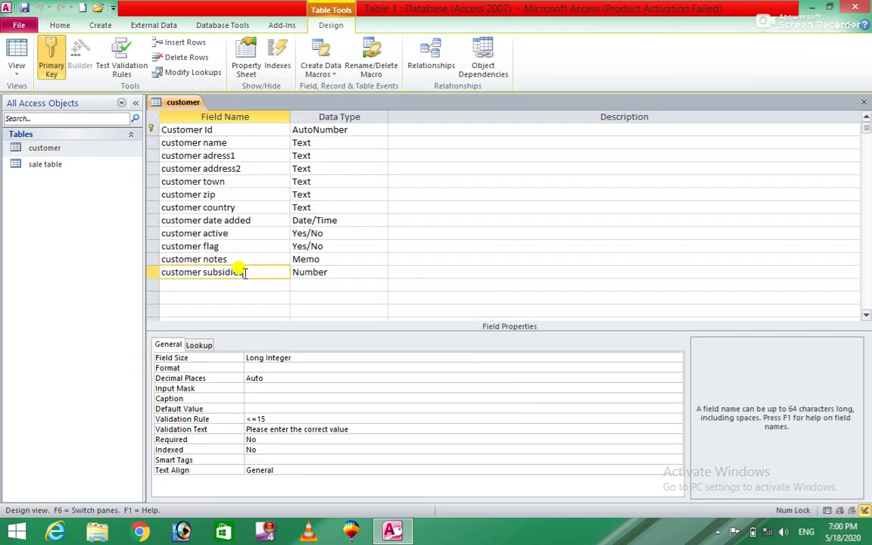
left_click(246, 415)
key("Delete")
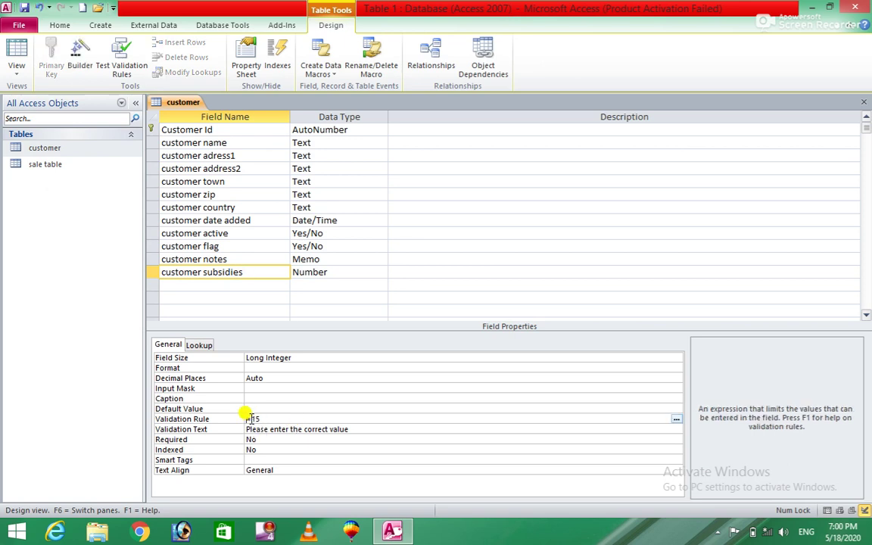
type(">")
- Save the >=15 rule while closing the customer table, keep it despite the existing data, and open the datasheet again
left_click(864, 101)
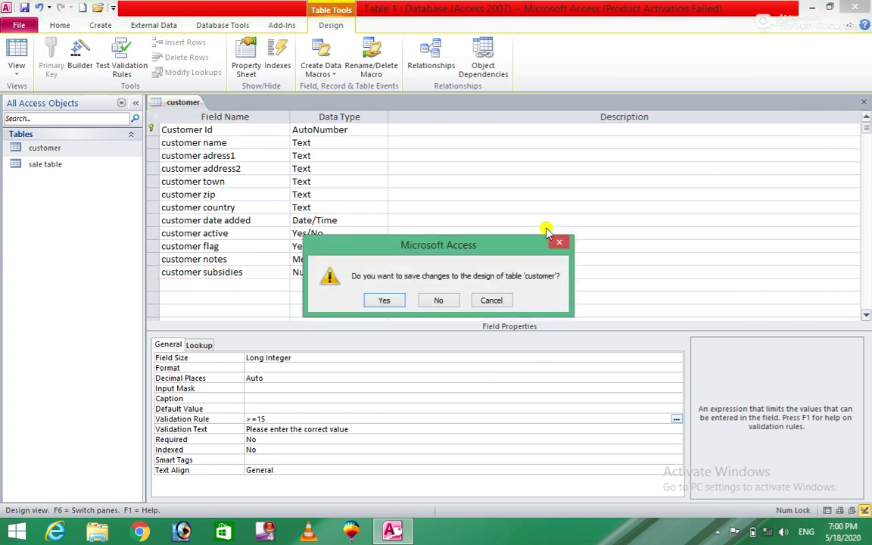
left_click(391, 302)
left_click(390, 302)
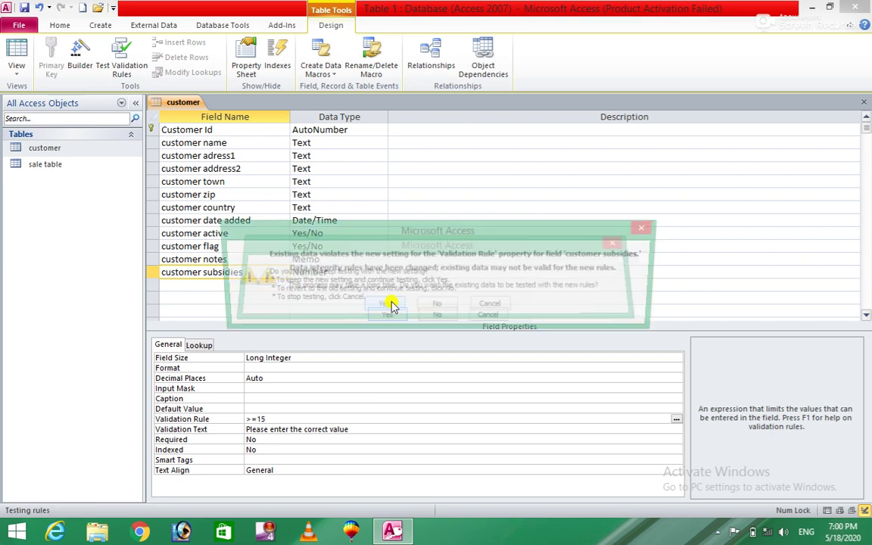
left_click(380, 320)
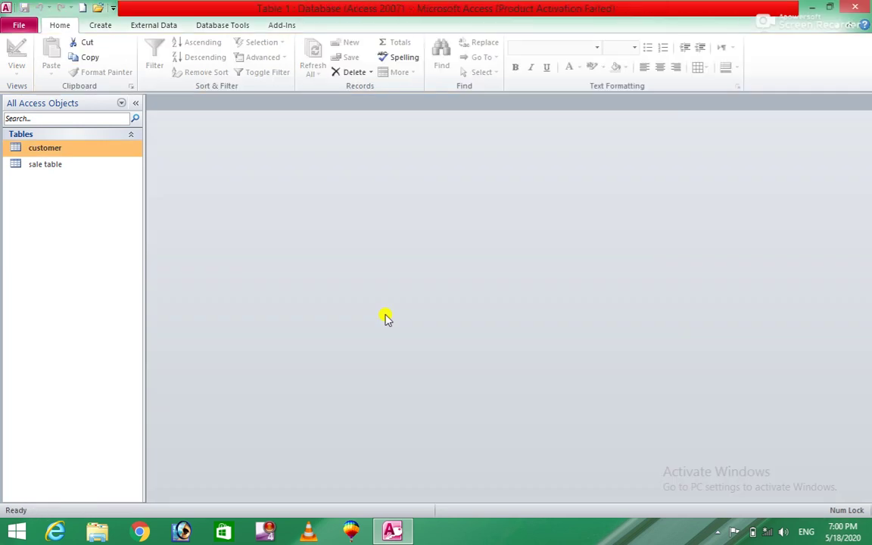
double_click(98, 149)
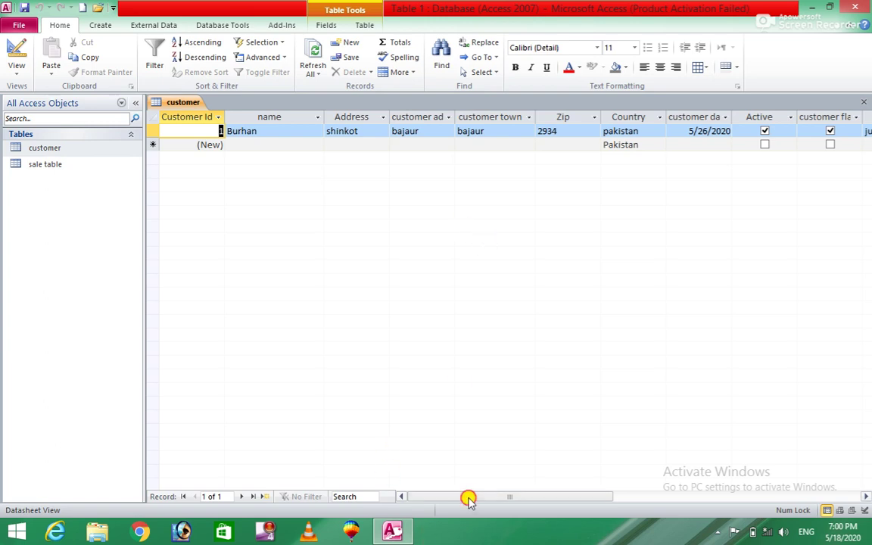
- Try 10 as the first record's customer subsidies value against the >=15 rule and dismiss the validation message
left_click_drag(467, 498, 613, 491)
left_click(502, 132)
type("10")
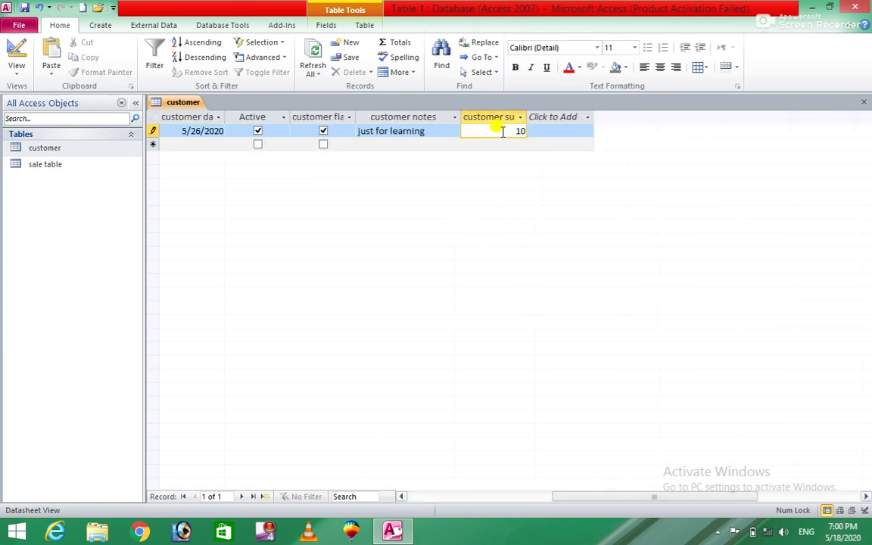
key("Return")
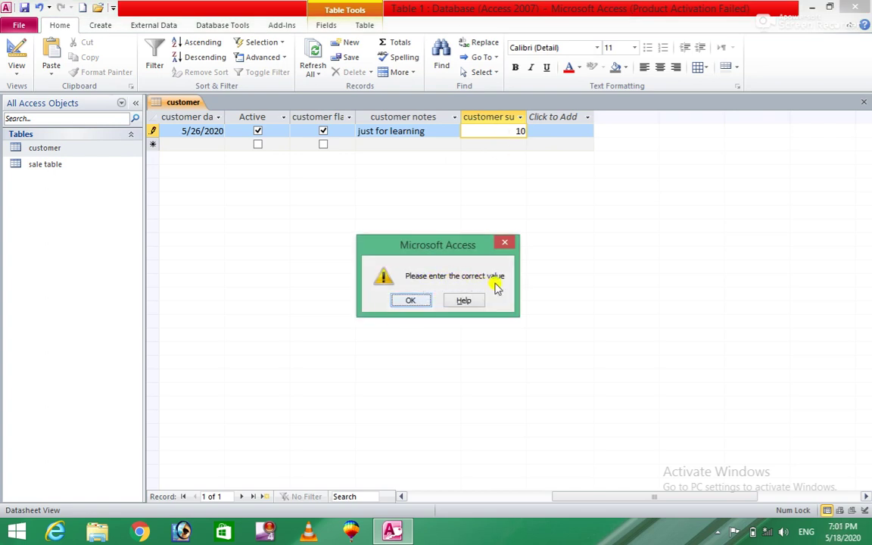
left_click(410, 301)
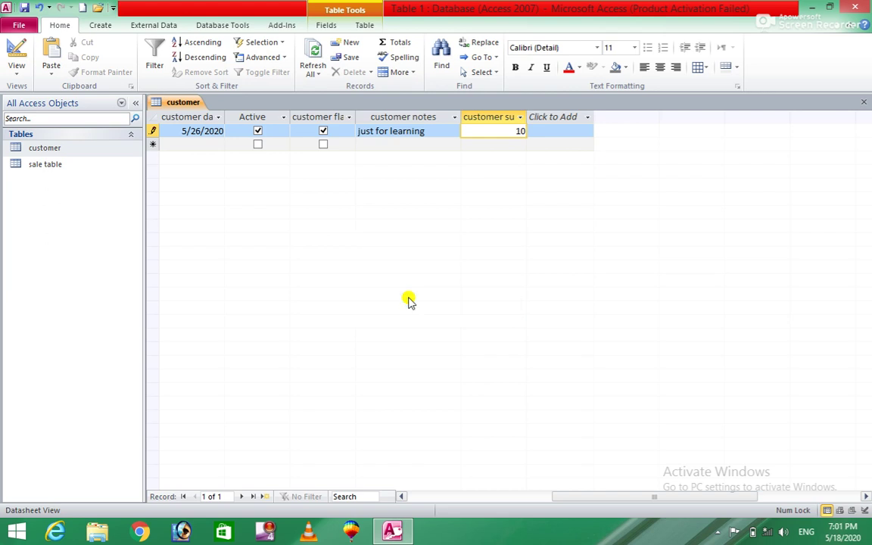
- Try 14 as the first record's customer subsidies value and dismiss the validation message
key("BackSpace")
type("4")
key("Return")
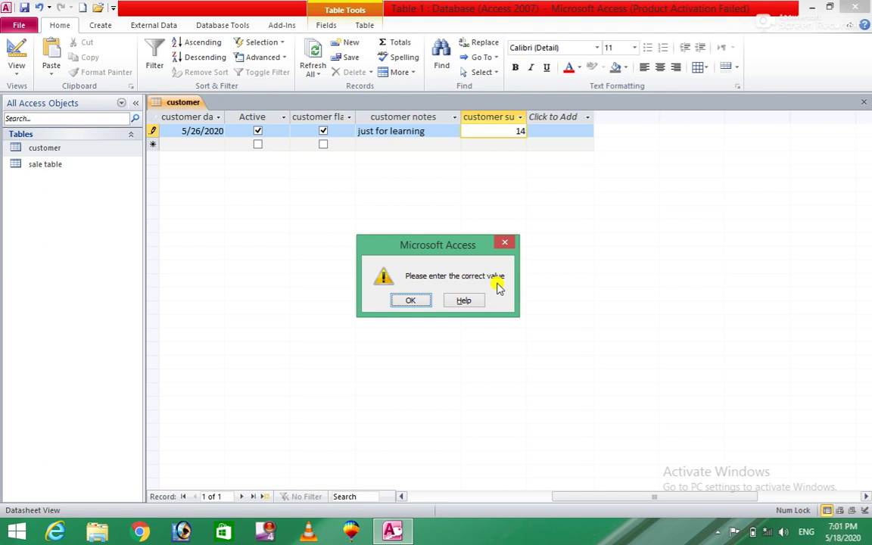
left_click(412, 303)
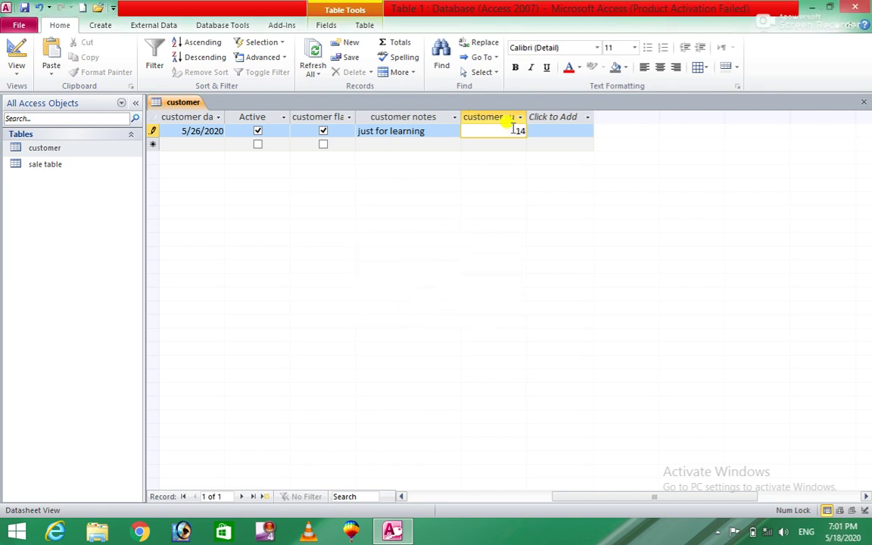
- Set the first record's customer subsidies value to 15 and commit the record
left_click_drag(514, 130, 533, 133)
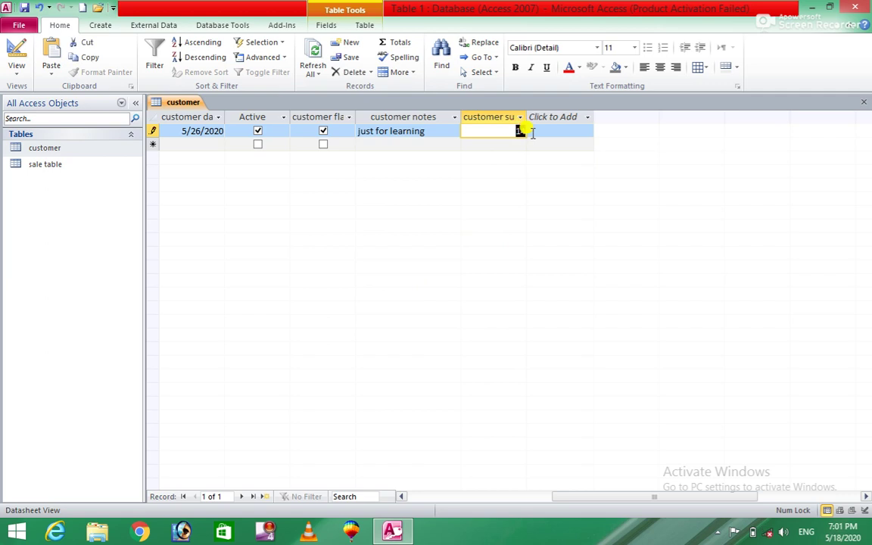
key("BackSpace")
type("1")
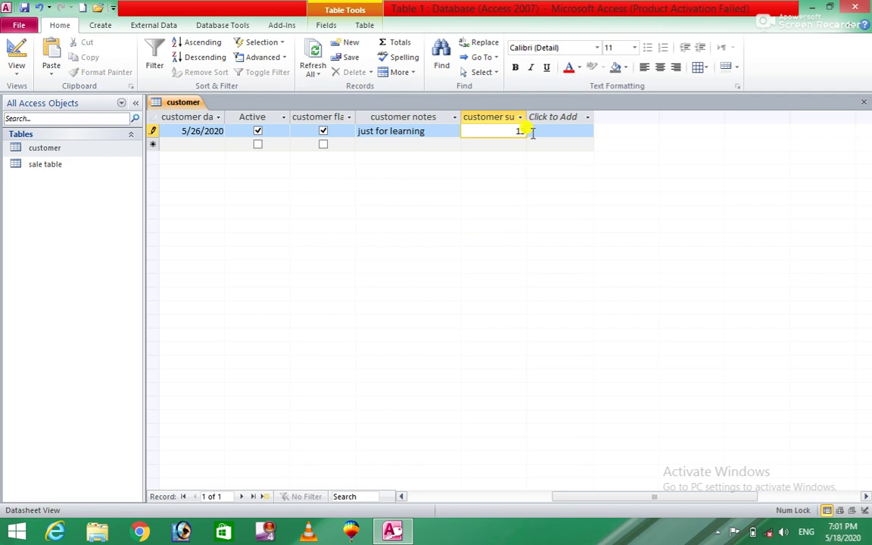
key("Return")
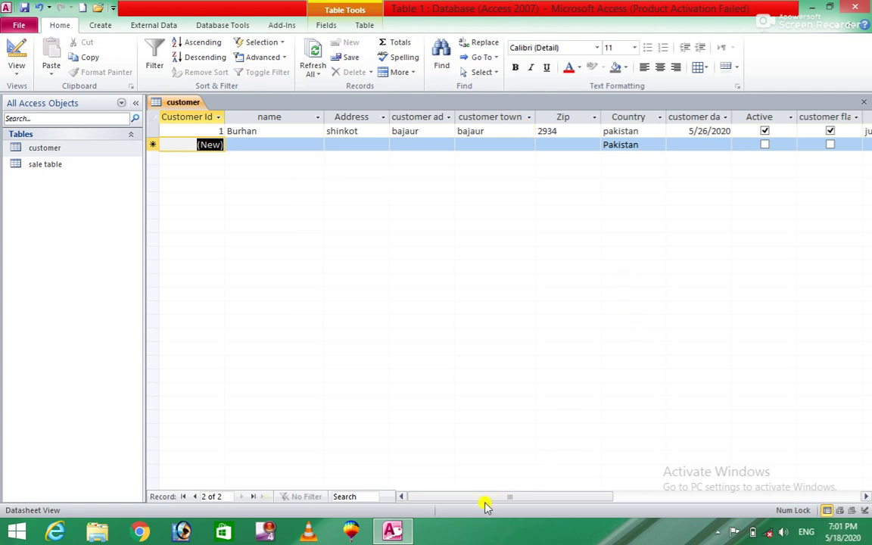
- Start a second customer record by filling in the customer's name and first address field
left_click_drag(487, 497, 428, 490)
key("Tab")
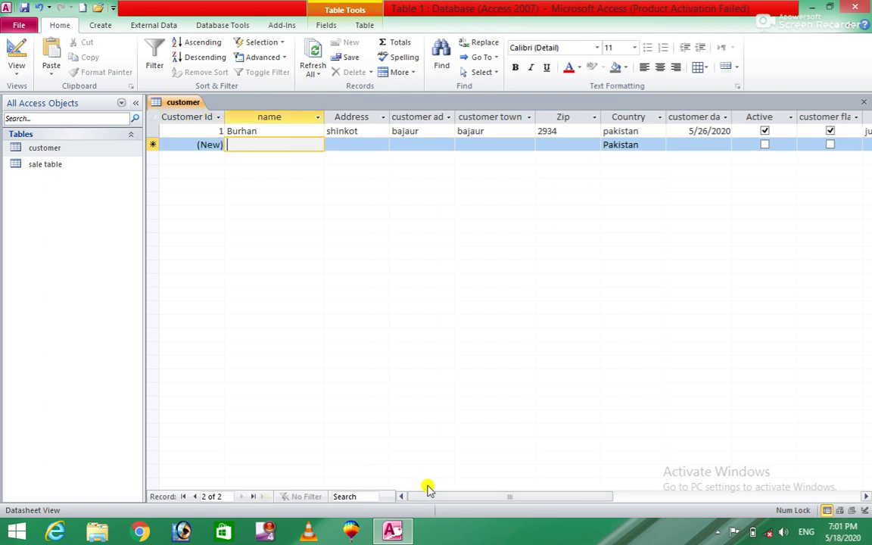
type("ahma")
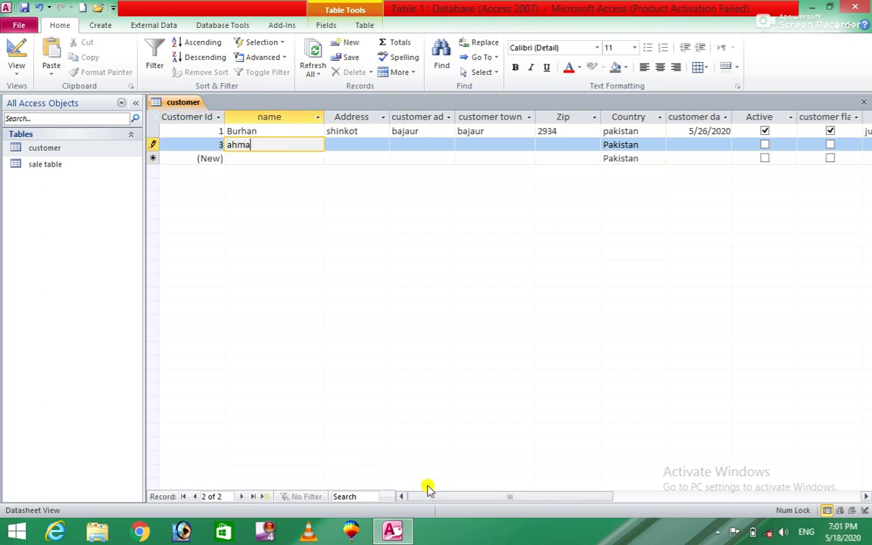
type("d")
key("Tab")
type("bajaur")
key("Tab")
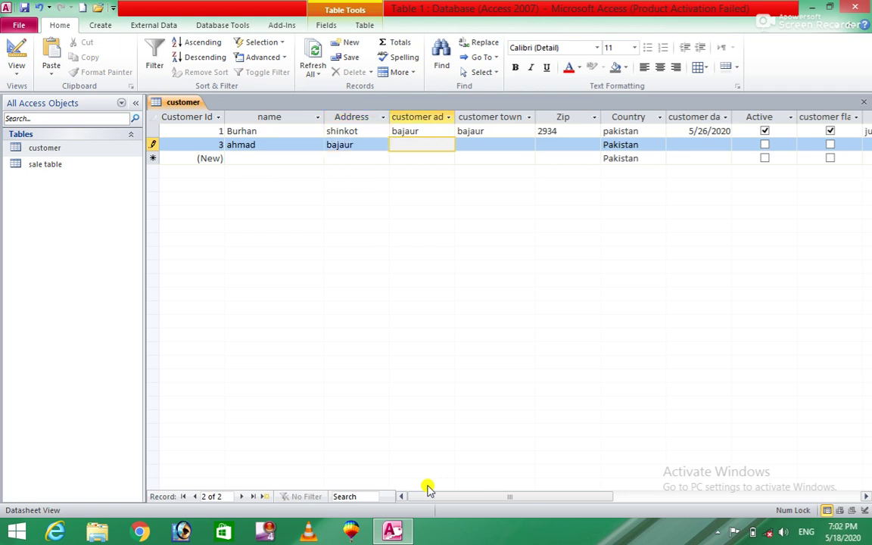
- Fill in the second record's second address line, customer town and zip code
type("inya")
type("at")
key("BackSpace")
key("BackSpace")
key("BackSpace")
key("BackSpace")
type("aa")
key("BackSpace")
type("yatk")
key("BackSpace")
type("killi")
key("Tab")
type("bajaur")
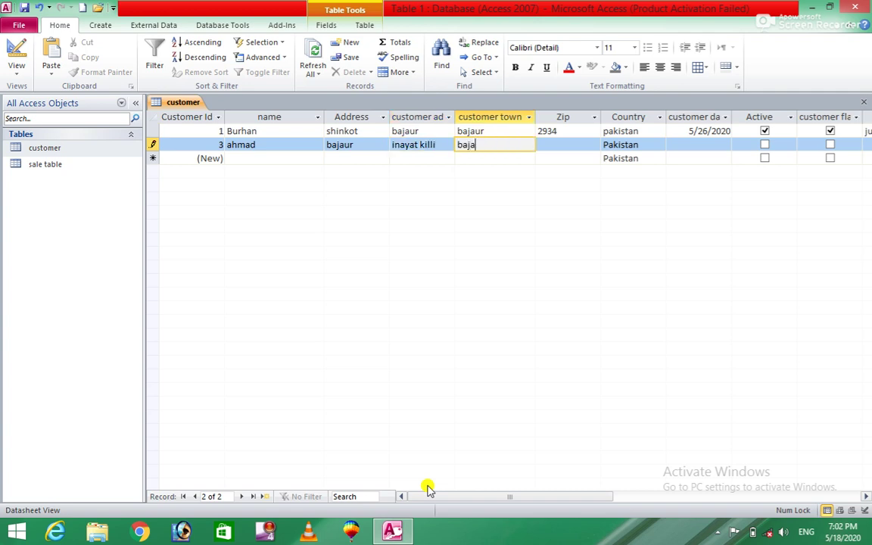
key("Tab")
type("39845")
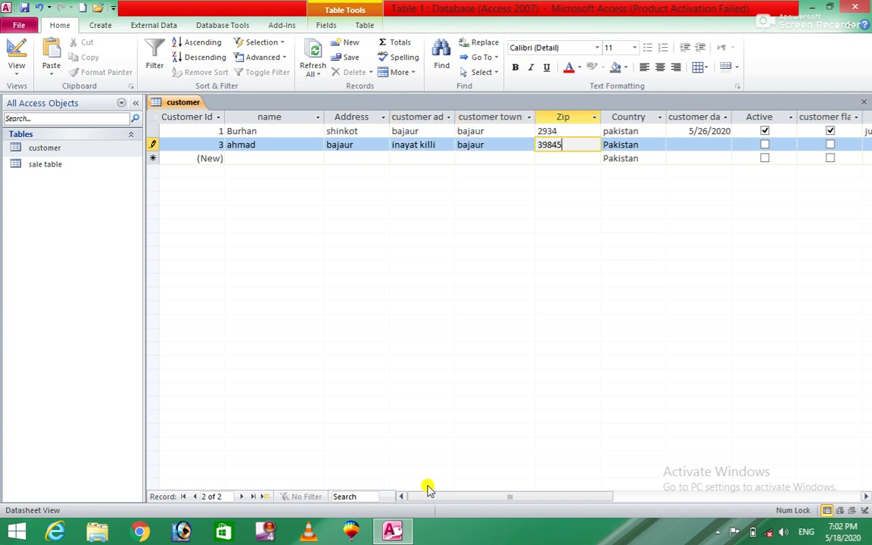
key("Tab")
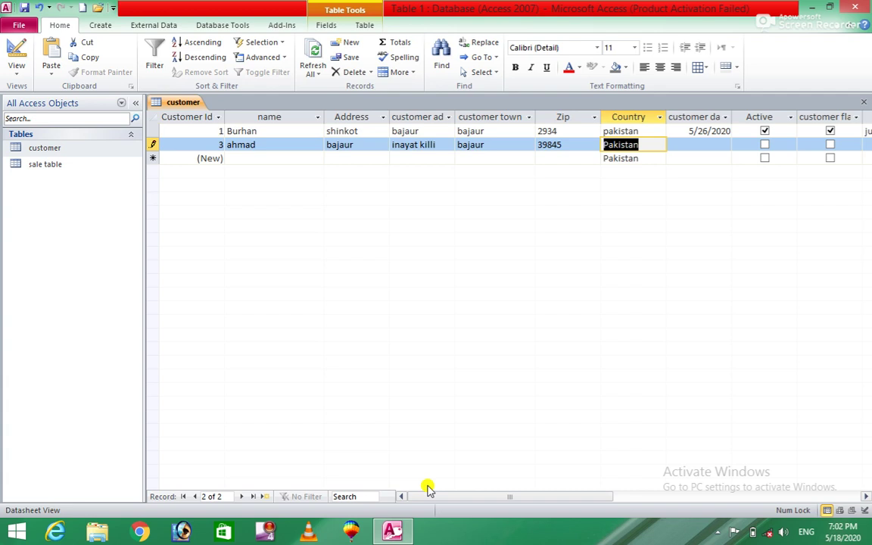
- Replace the default country in the second record with Saudi
key("Tab")
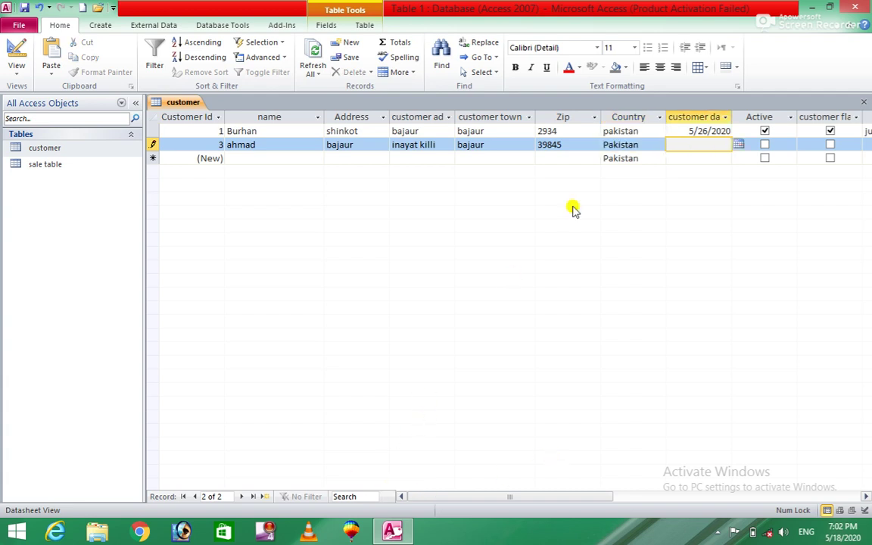
left_click(649, 145)
key("BackSpace")
key("BackSpace")
key("BackSpace")
key("BackSpace")
key("BackSpace")
key("BackSpace")
key("BackSpace")
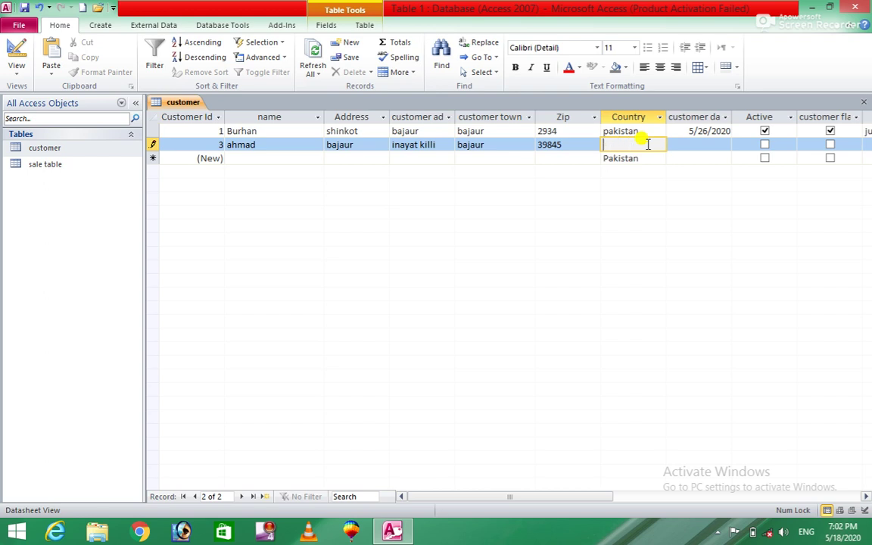
type("Saudi")
key("Tab")
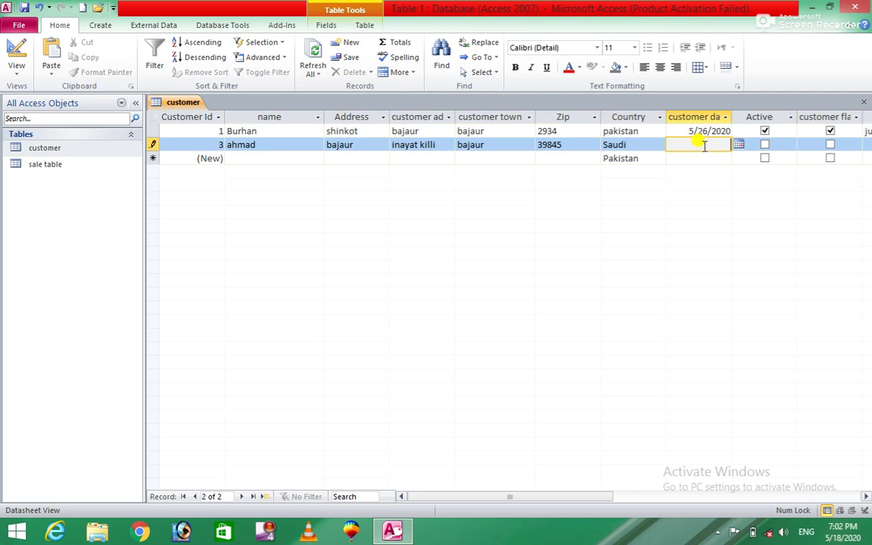
- Set the second record's customer date added to 5/10/2020 and tick its Active and customer flag boxes
left_click(739, 144)
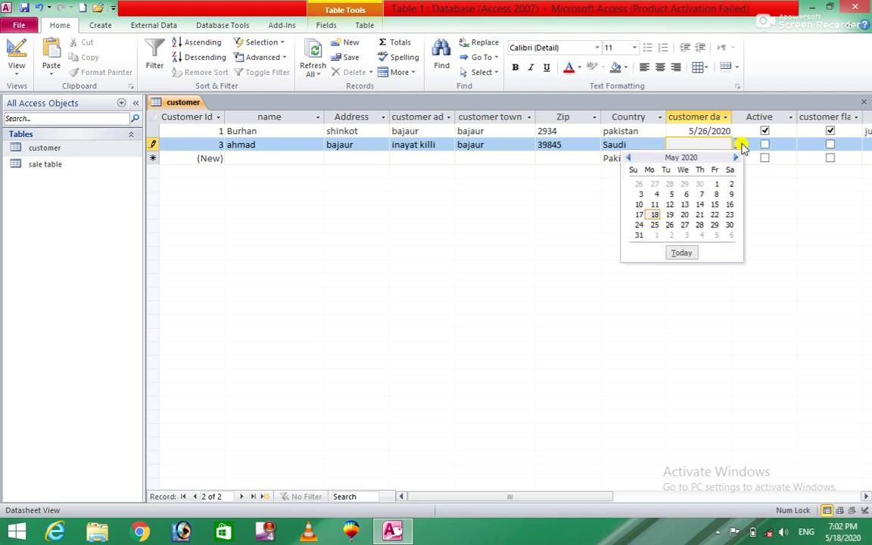
left_click(641, 206)
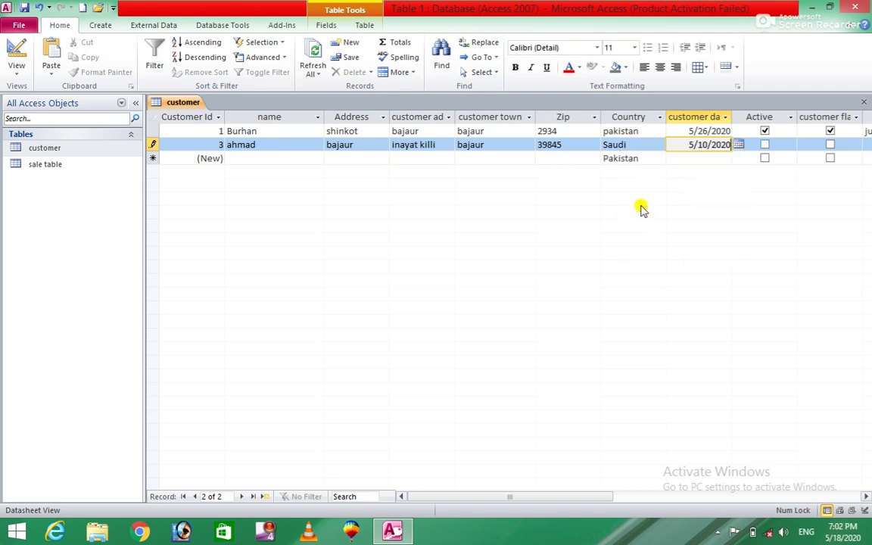
left_click(765, 145)
left_click(830, 146)
left_click(831, 145)
- Enter "only for dit student" as the second record's customer notes
left_click_drag(456, 496, 547, 497)
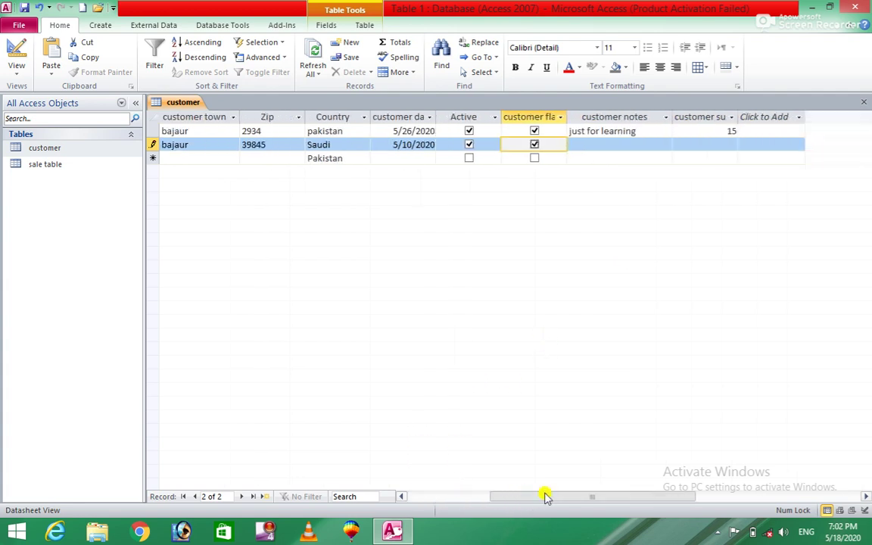
left_click(614, 143)
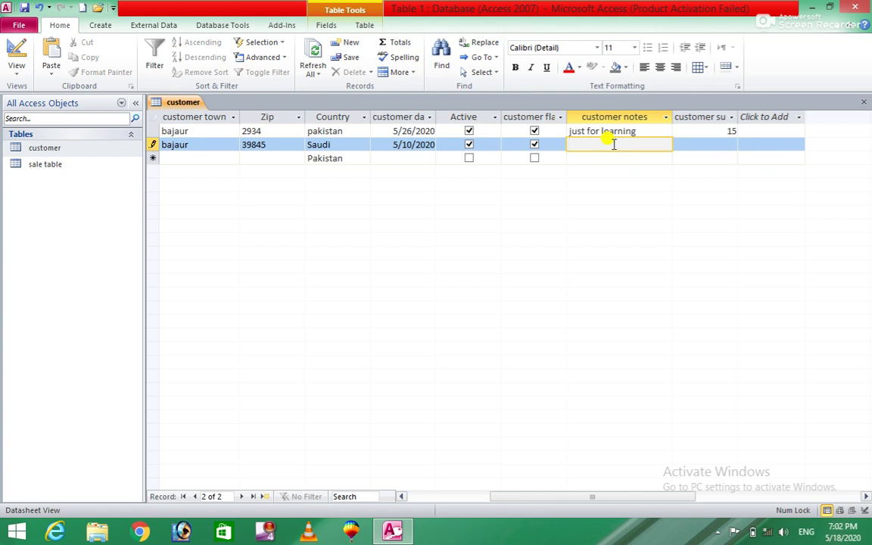
type("only for uni student")
double_click(610, 145)
type("dit")
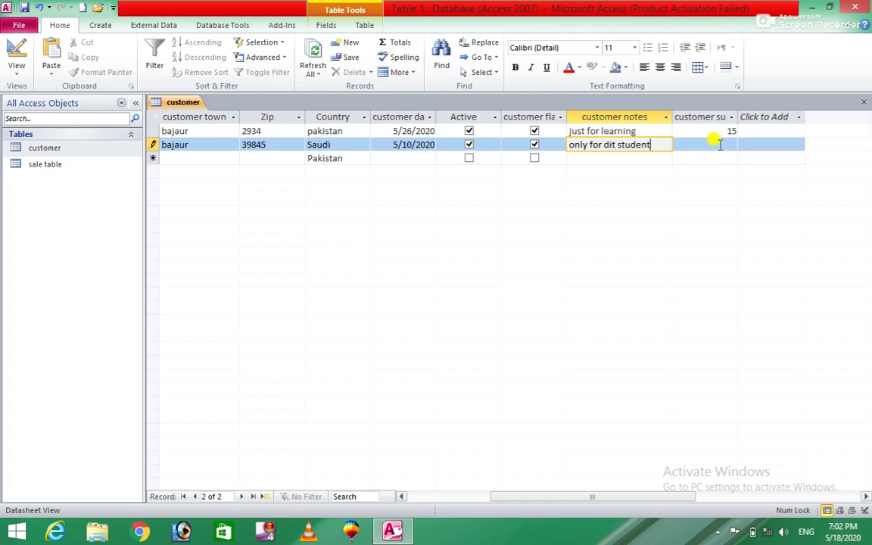
- Try 10 as the second record's customer subsidies value and dismiss the validation message
left_click(718, 143)
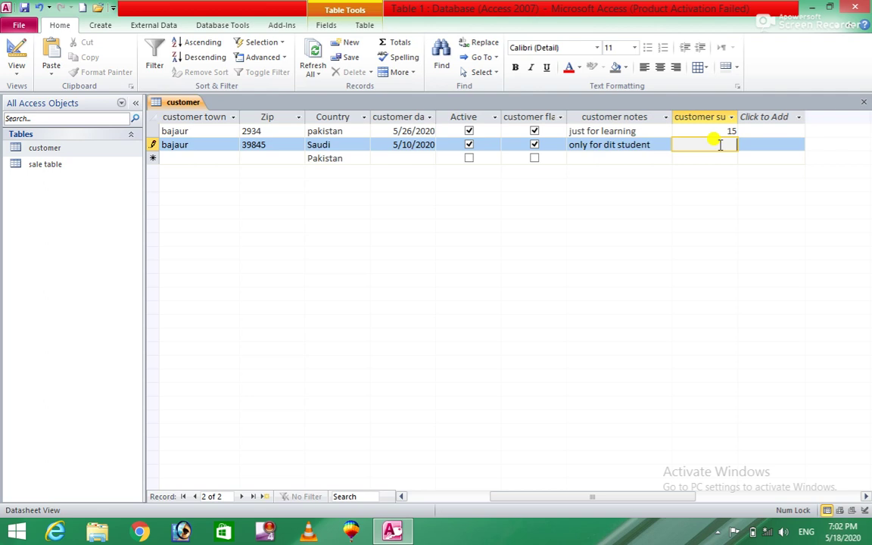
type("10")
key("Return")
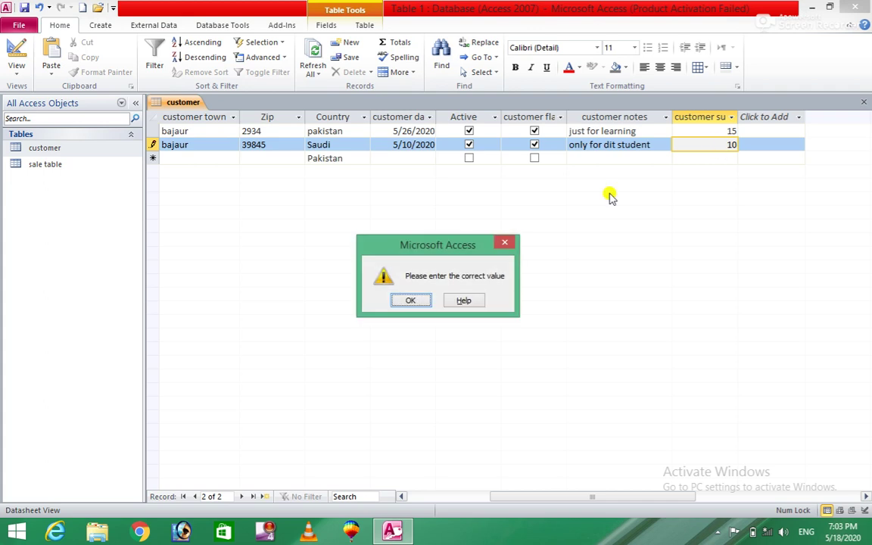
left_click(405, 302)
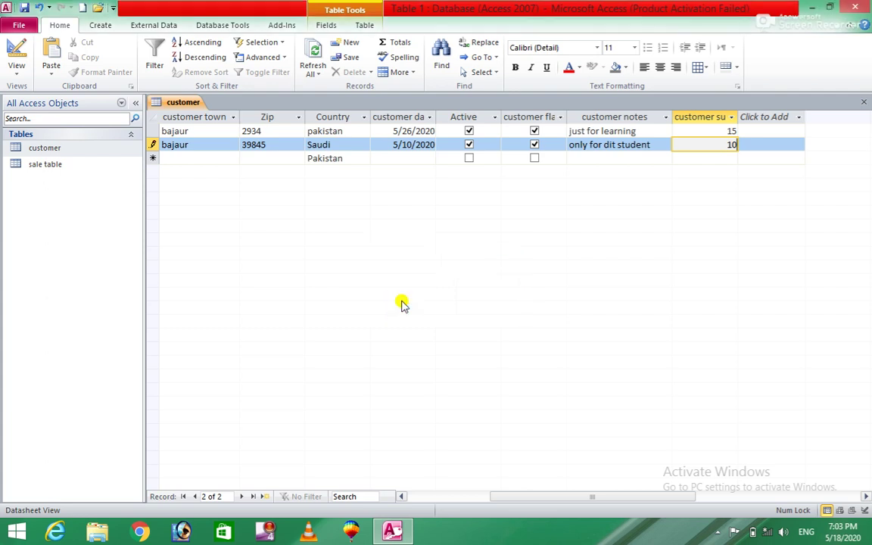
- Set the second record's customer subsidies value to 20 and commit the record
key("BackSpace")
key("BackSpace")
type("20")
key("Return")
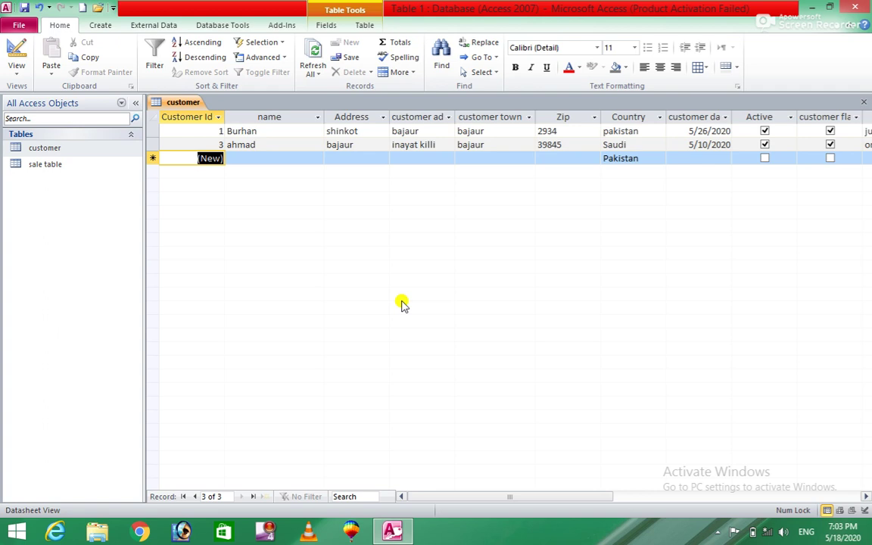
- Reopen the customer table's design to examine customer address2's Required property and the Text Align options of customer subsidies
right_click(96, 150)
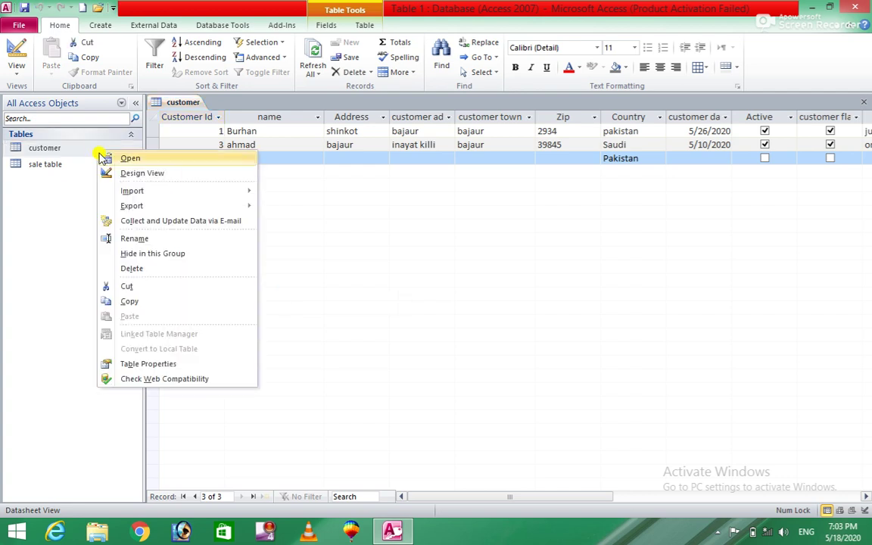
left_click(165, 173)
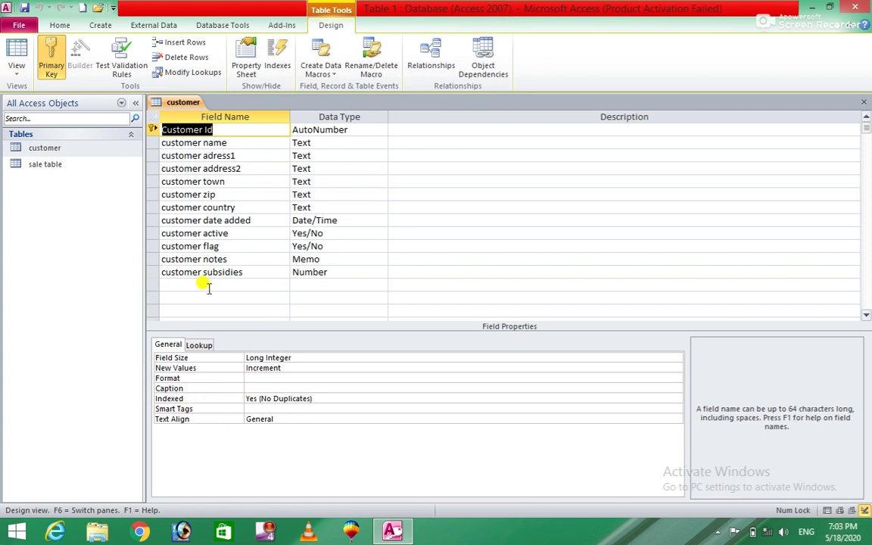
left_click(254, 168)
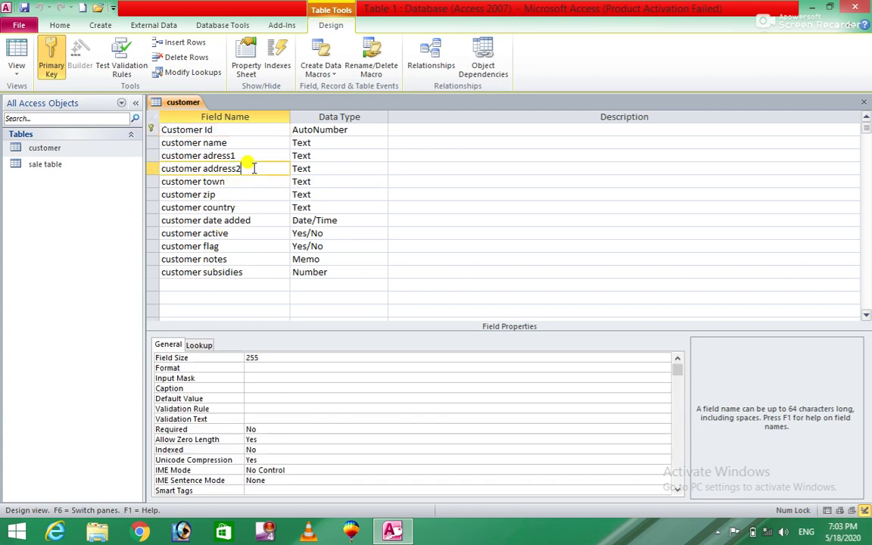
left_click(278, 429)
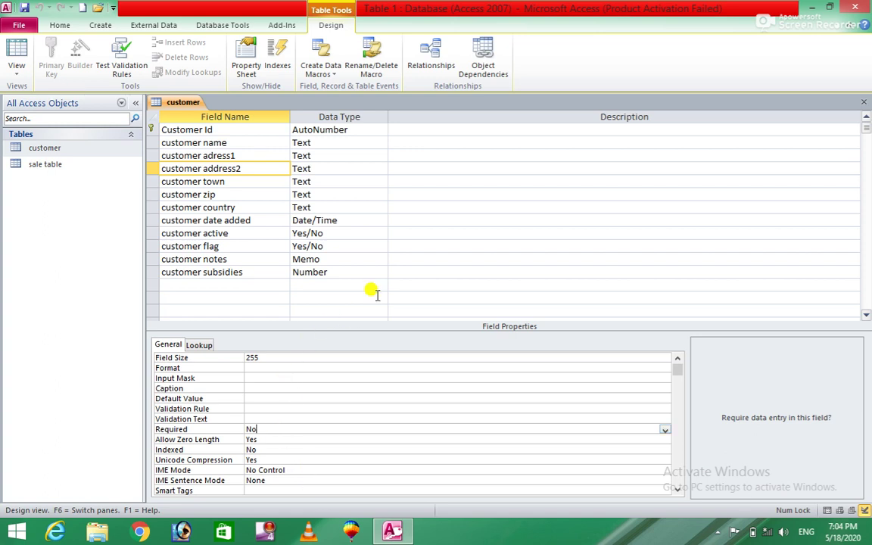
left_click(246, 272)
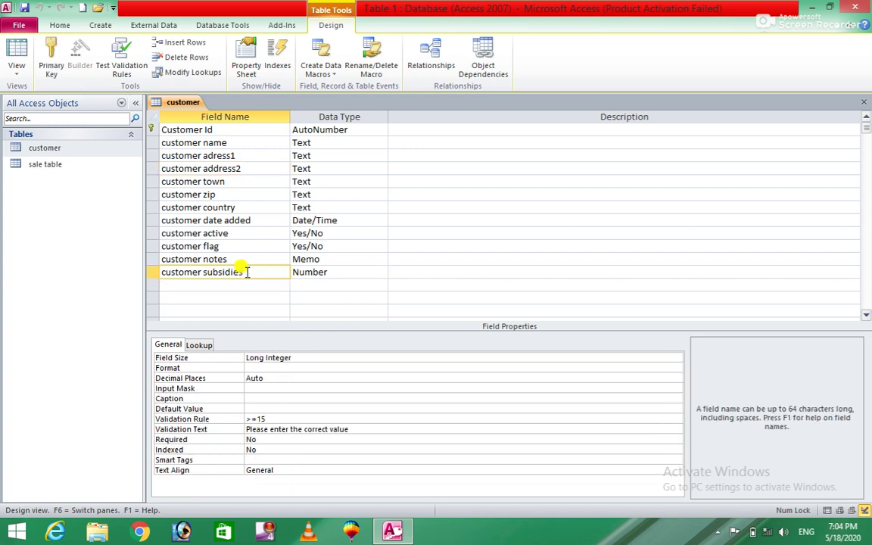
left_click(288, 470)
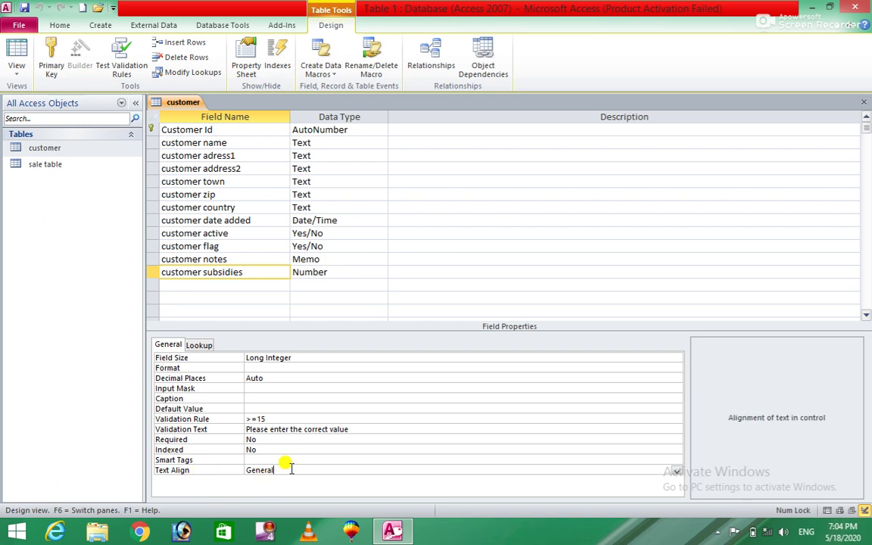
left_click(675, 472)
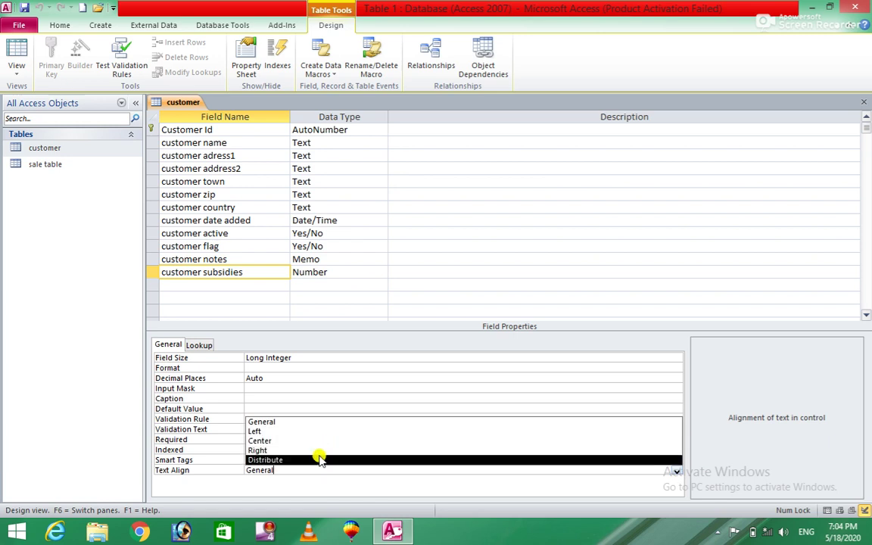
left_click(228, 487)
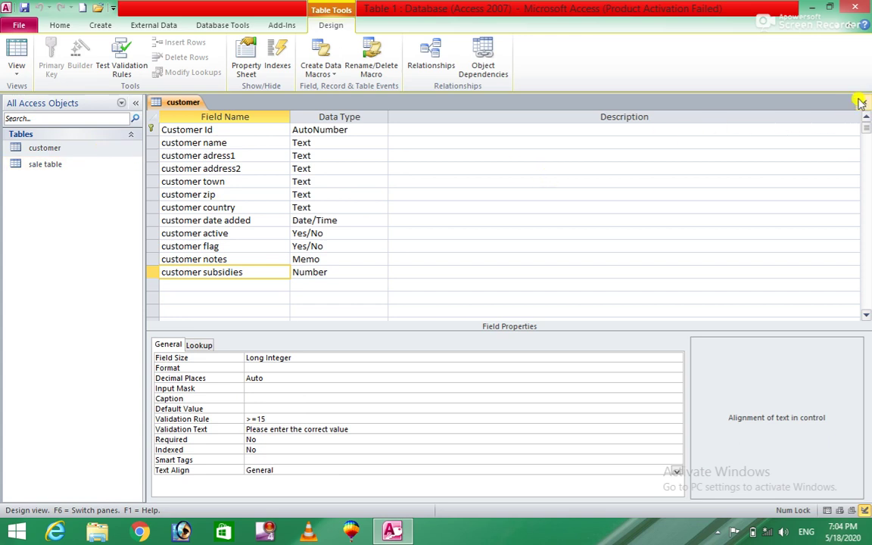
- Close the customer table's design and open its datasheet again
left_click(865, 110)
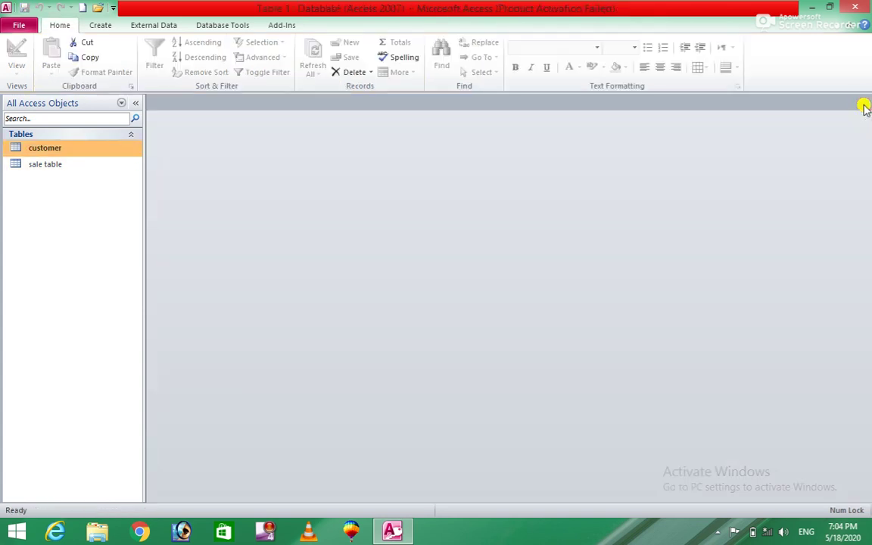
double_click(106, 149)
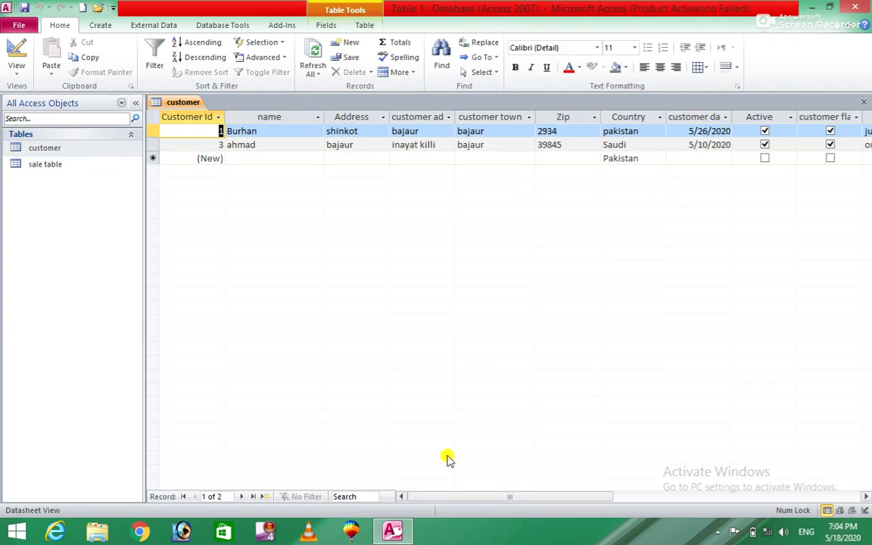
mouse_move(458, 500)
left_mouse_down()
mouse_move(526, 506)
mouse_move(452, 494)
left_mouse_up()
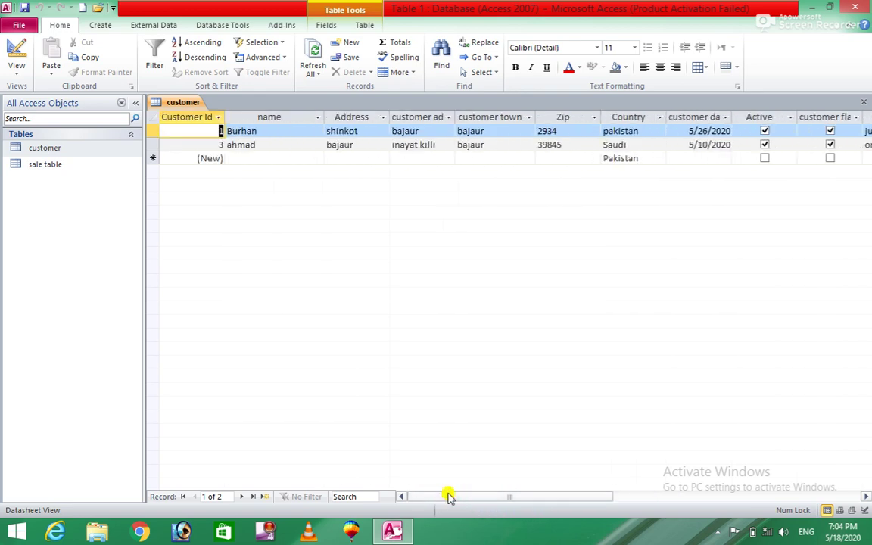